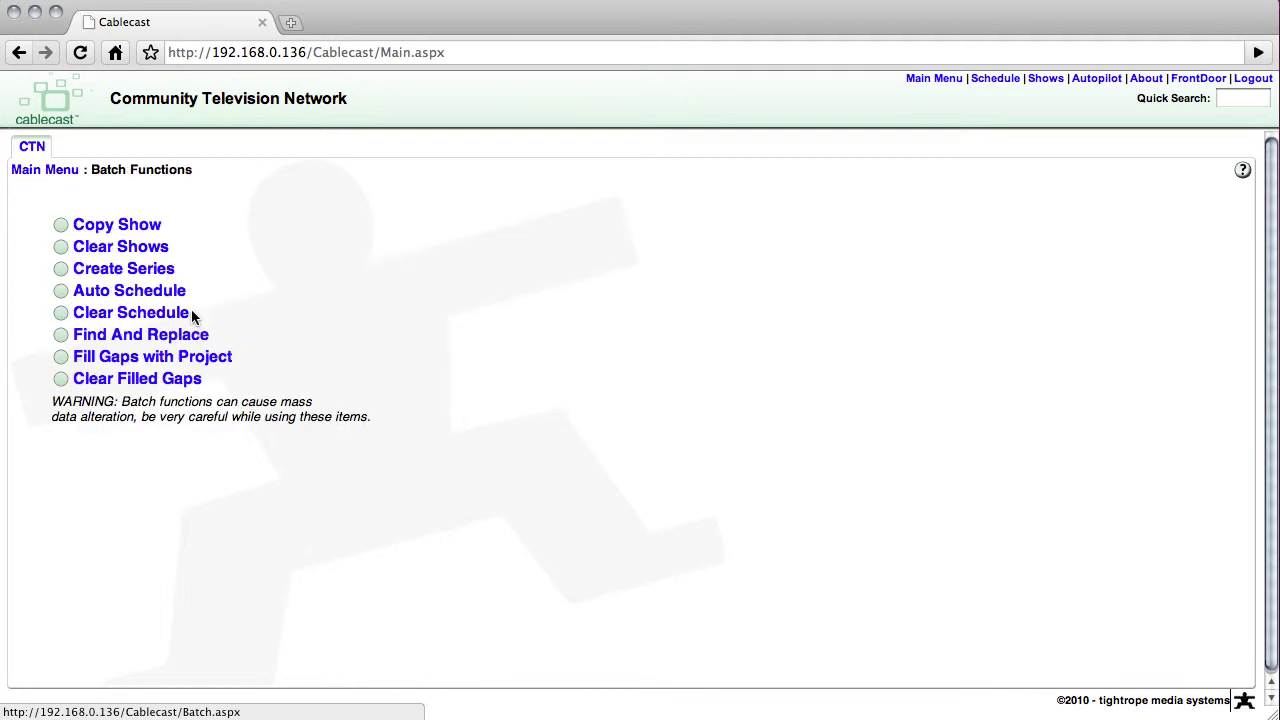
# Step: Open the Fill Gaps with Project batch function to view its settings
pyautogui.click(228, 359)
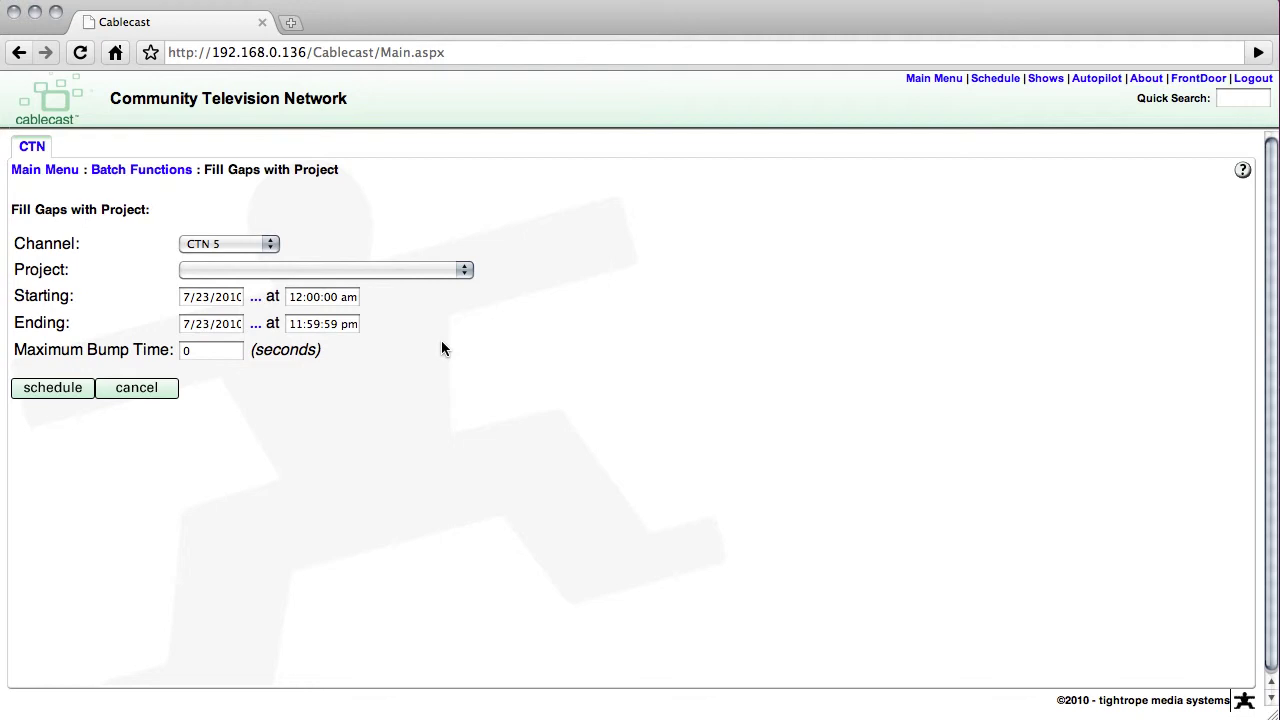
# Step: In the system's channel settings, set the interstitial length of PPAC 2 to 0 and save it
pyautogui.click(33, 172)
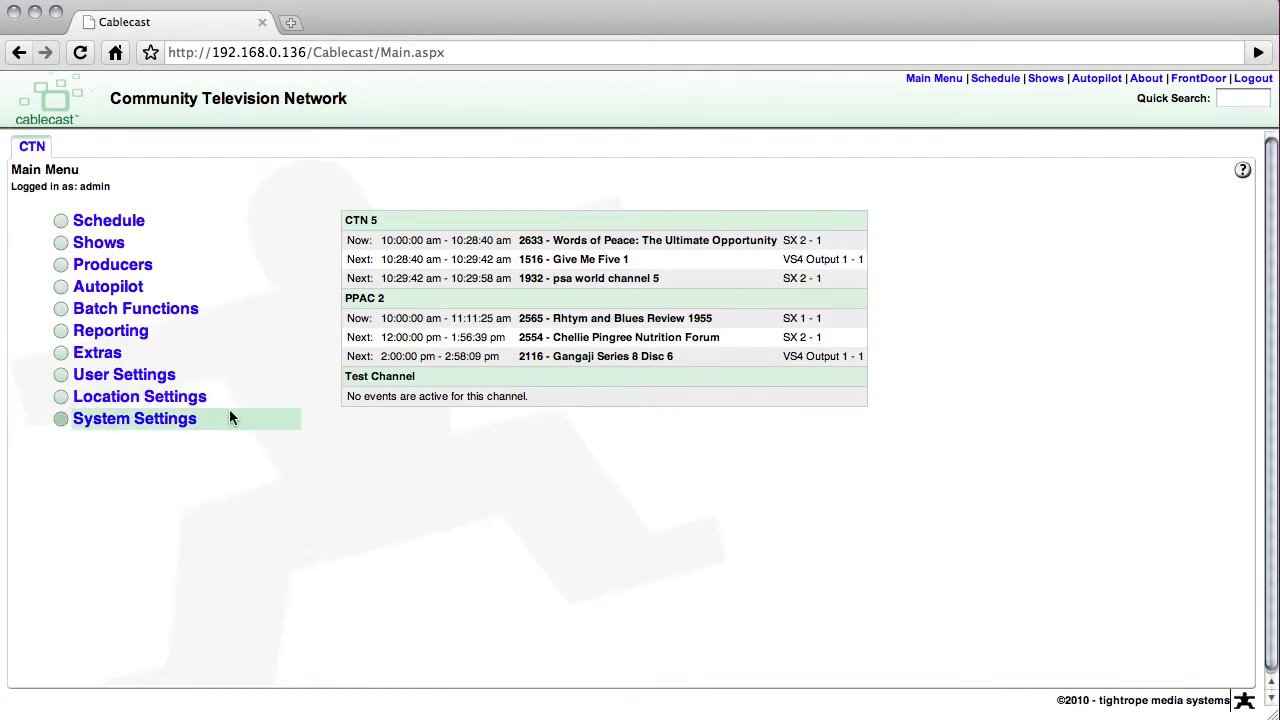
pyautogui.click(186, 420)
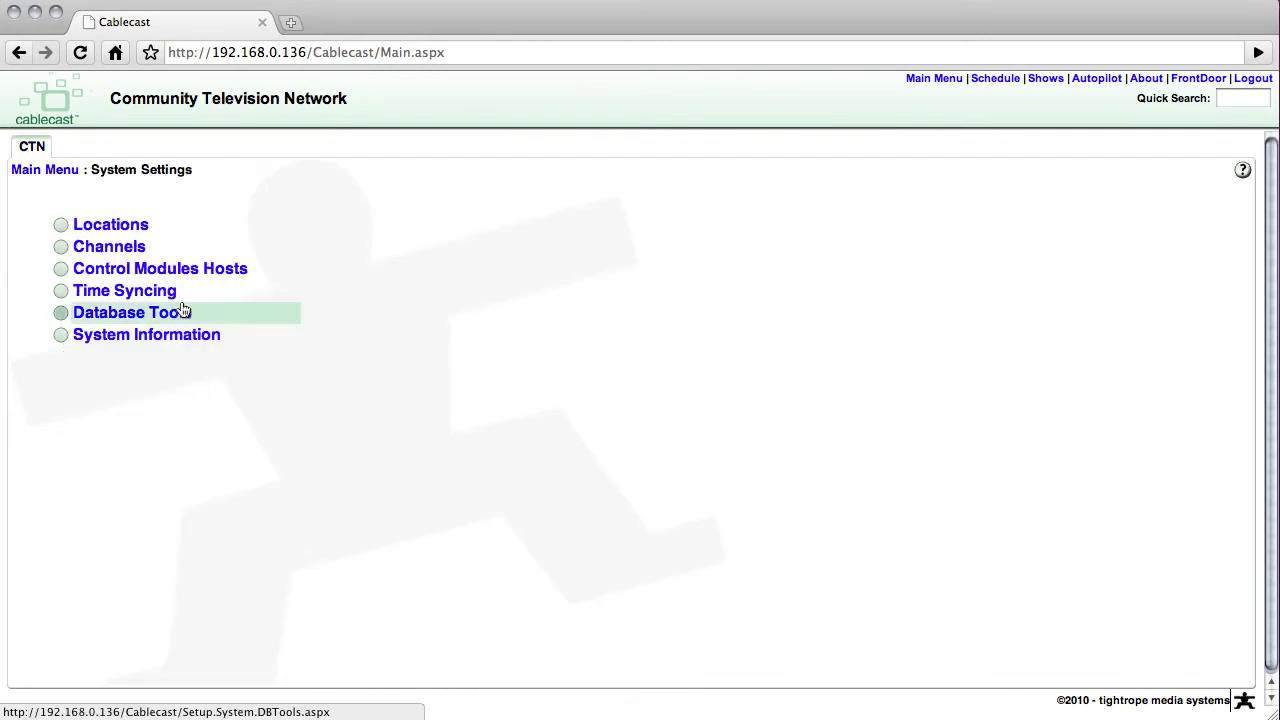
pyautogui.click(135, 256)
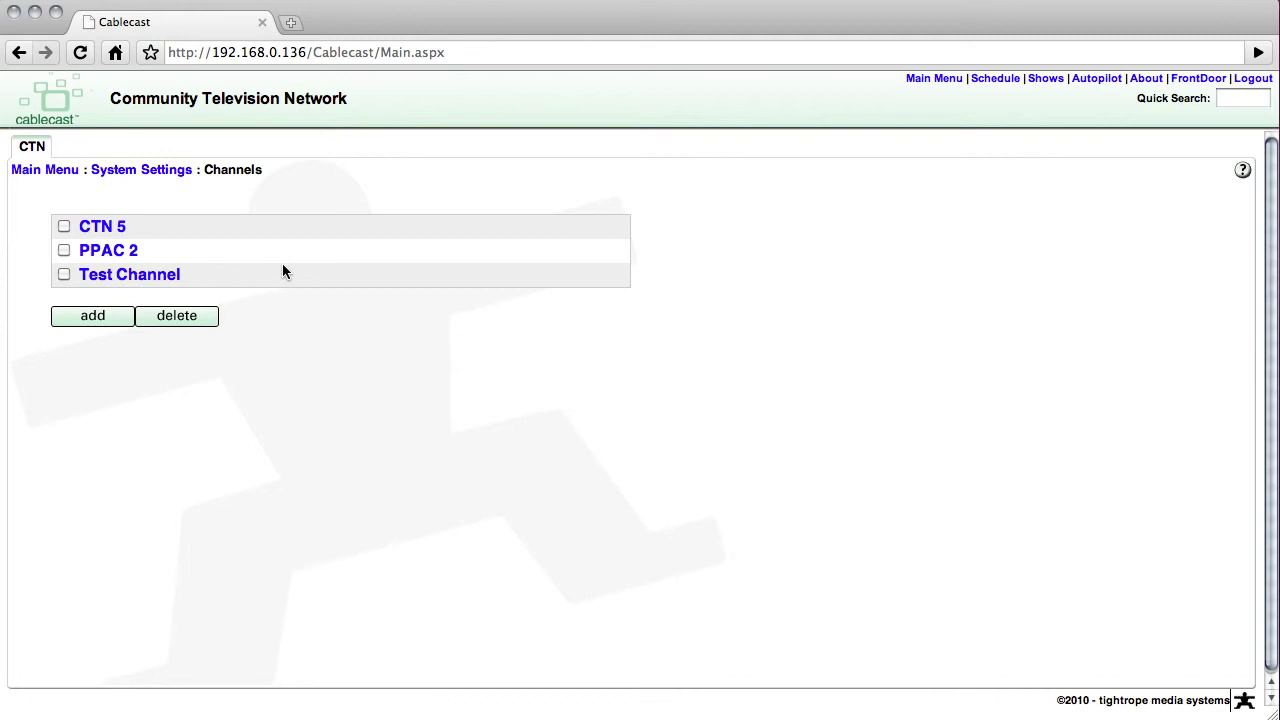
pyautogui.click(136, 254)
pyautogui.click(190, 268)
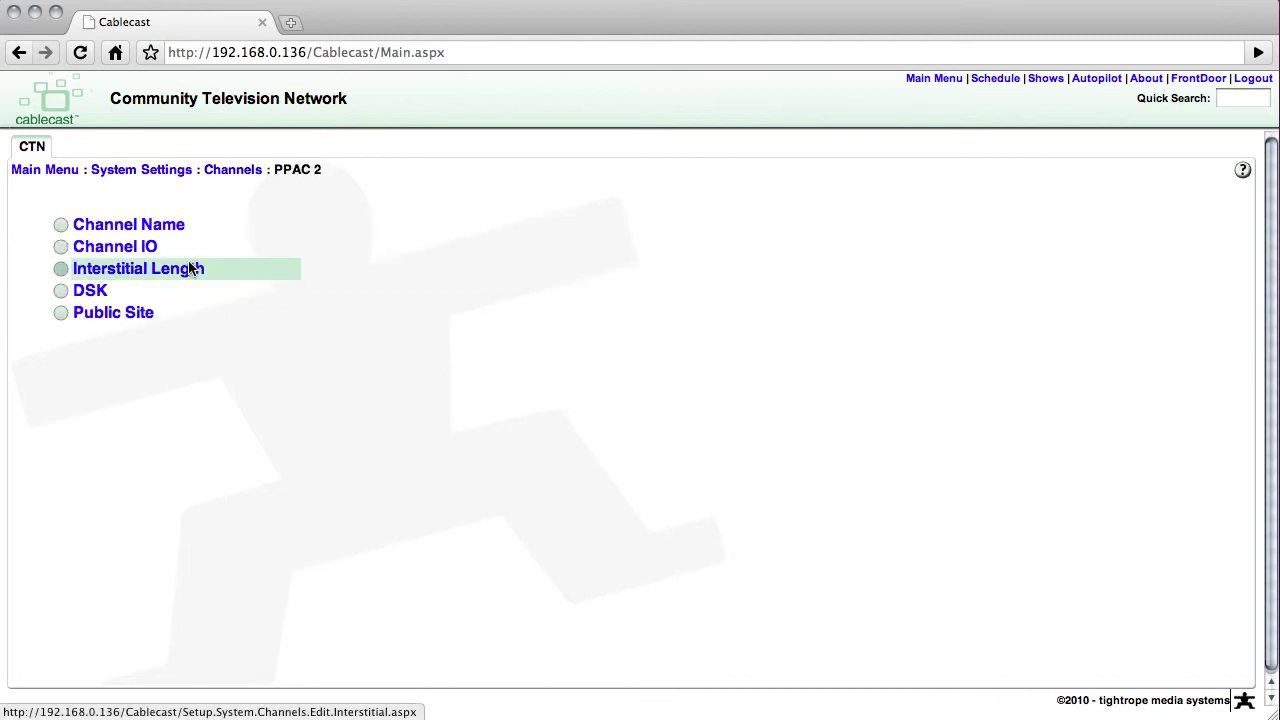
pyautogui.click(231, 232)
pyautogui.moveTo(231, 232); pyautogui.dragTo(175, 220)
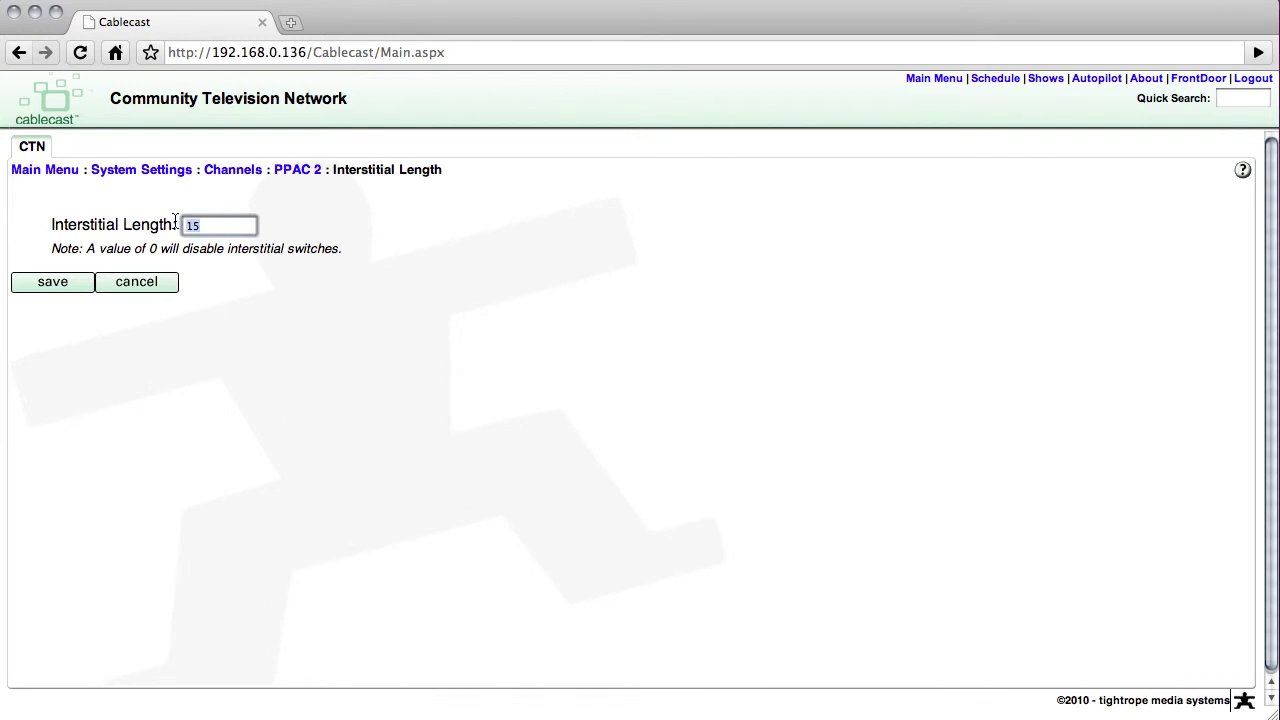
pyautogui.write('0')
pyautogui.click(40, 287)
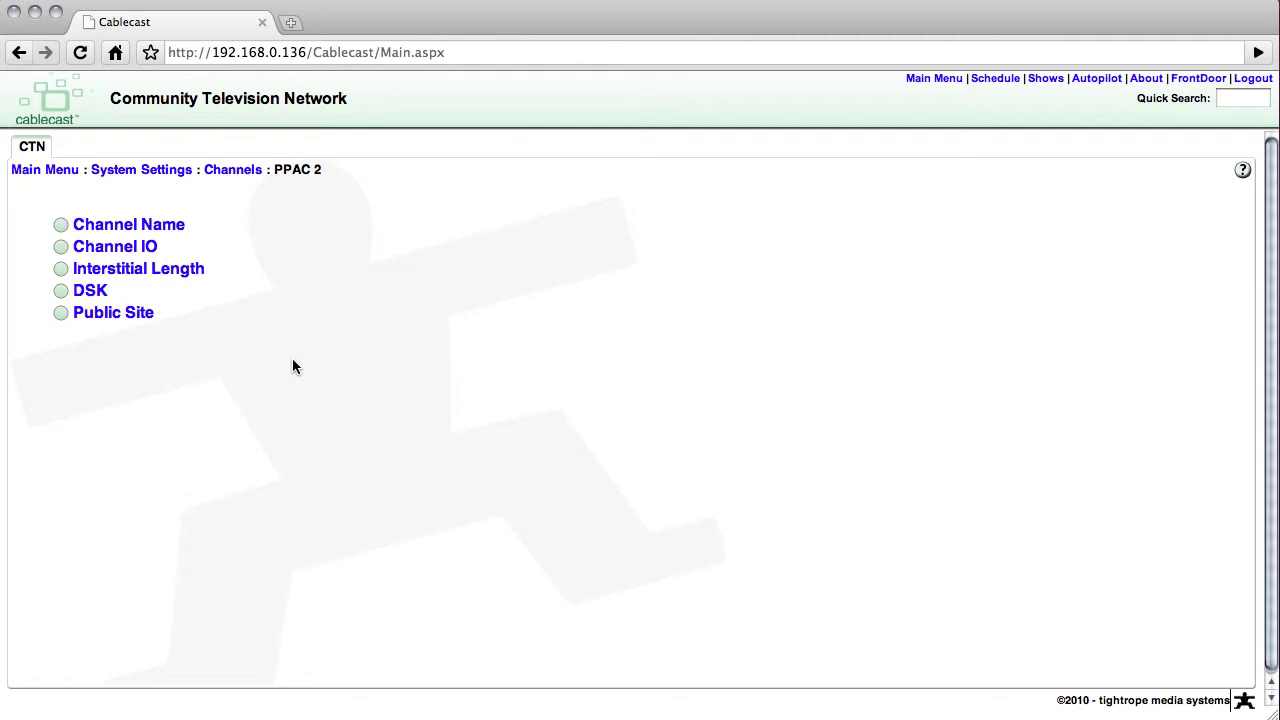
# Step: Examine the PPAC 2 schedule for Saturday, July 24, 2010, looking at the gaps between shows
pyautogui.click(992, 79)
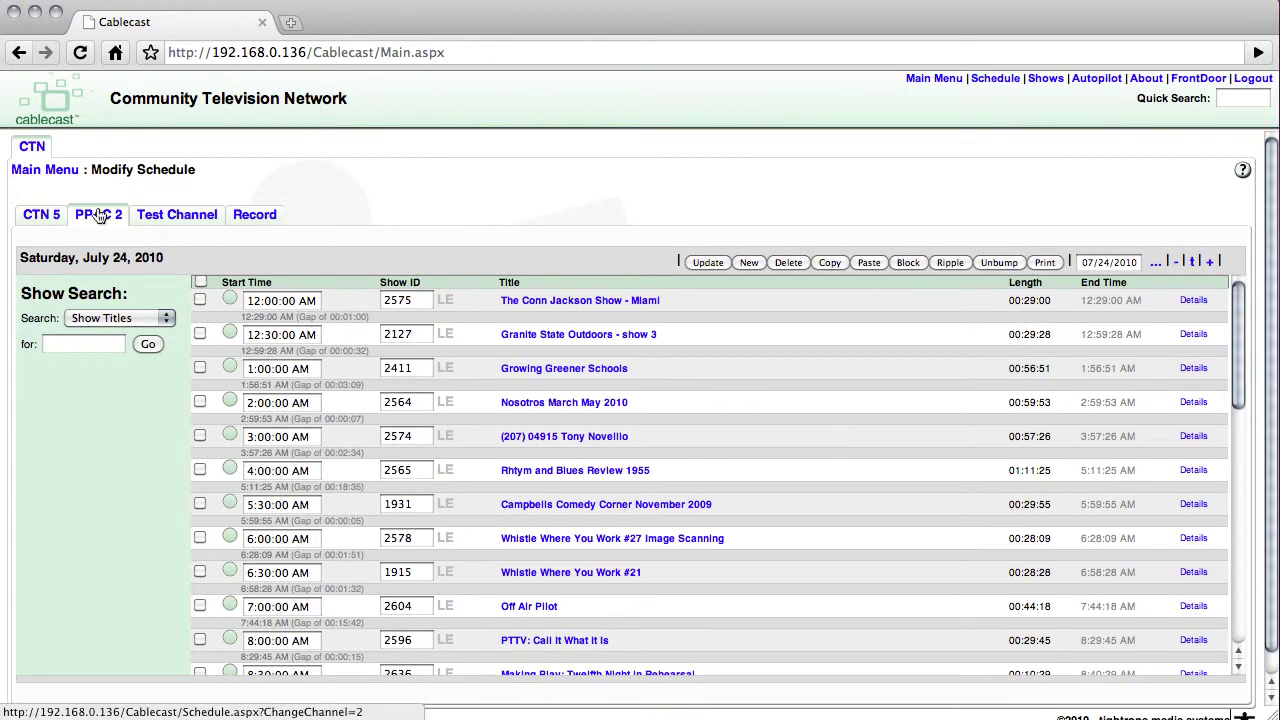
pyautogui.scroll(-5, 423, 353)
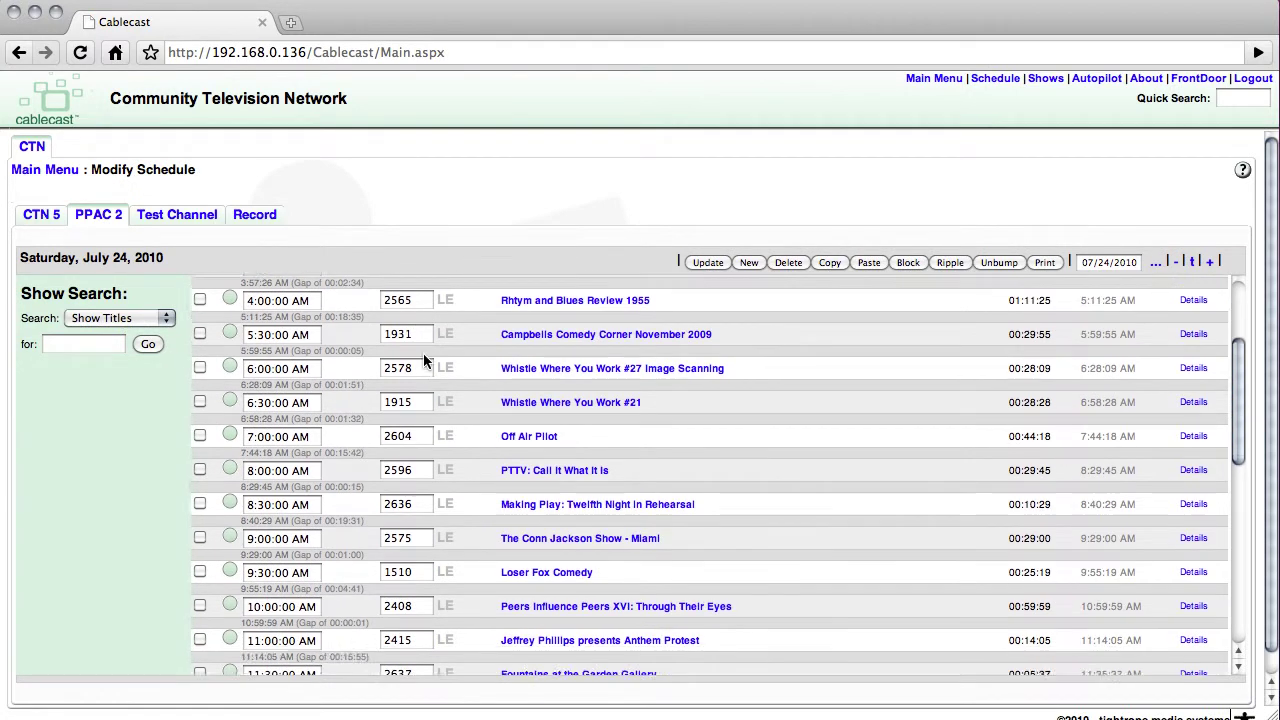
pyautogui.scroll(-10, 423, 353)
pyautogui.scroll(6, 426, 352)
pyautogui.scroll(10, 426, 352)
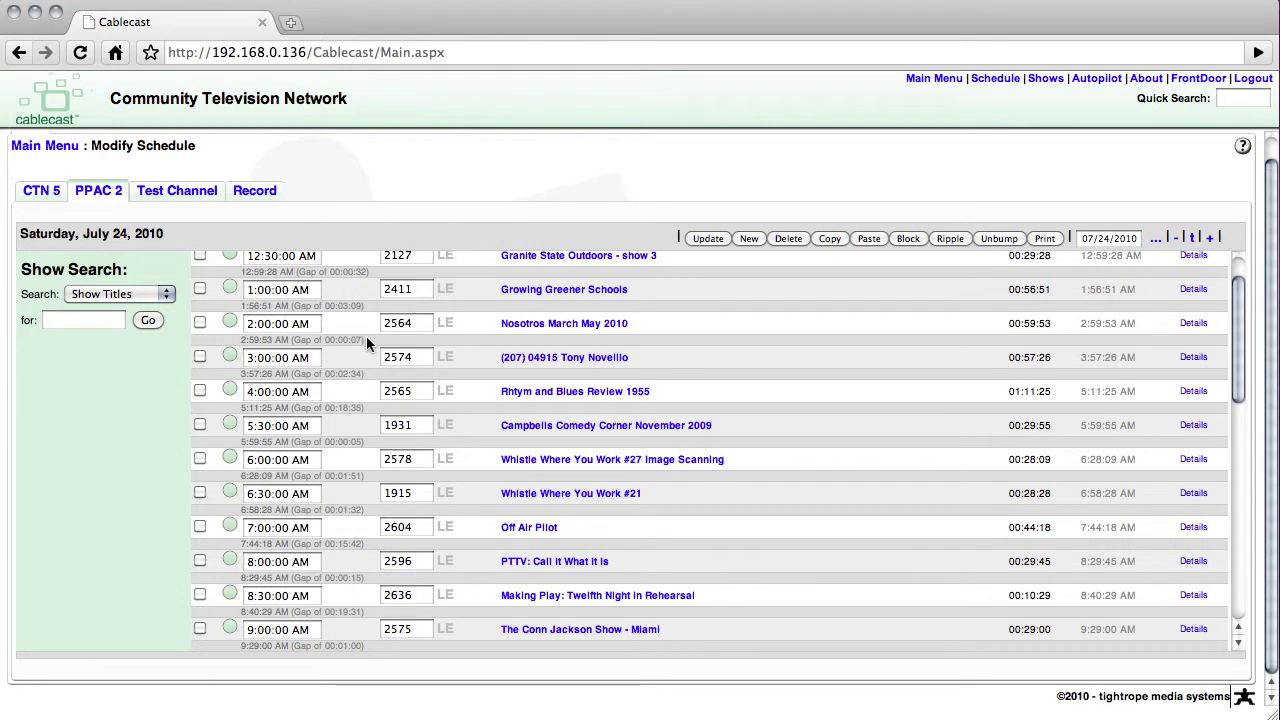
pyautogui.scroll(3, 366, 336)
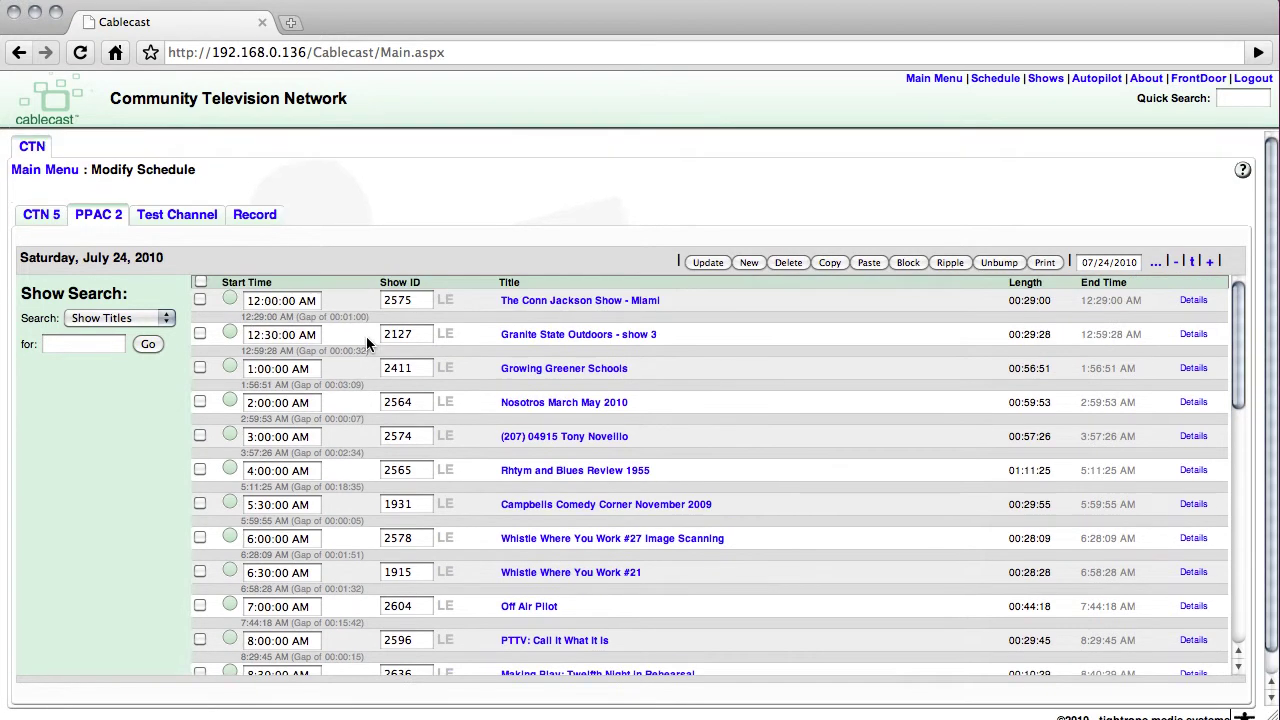
pyautogui.scroll(-1, 366, 336)
pyautogui.scroll(-10, 366, 342)
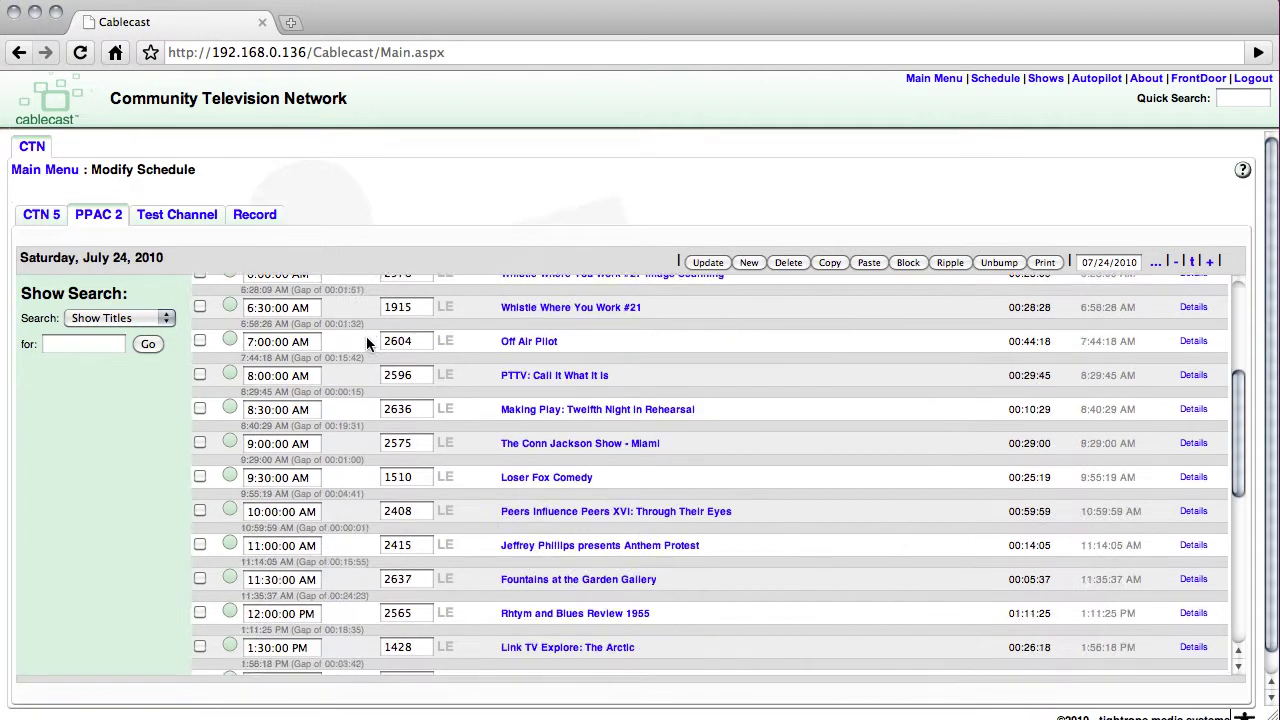
pyautogui.scroll(-3, 366, 342)
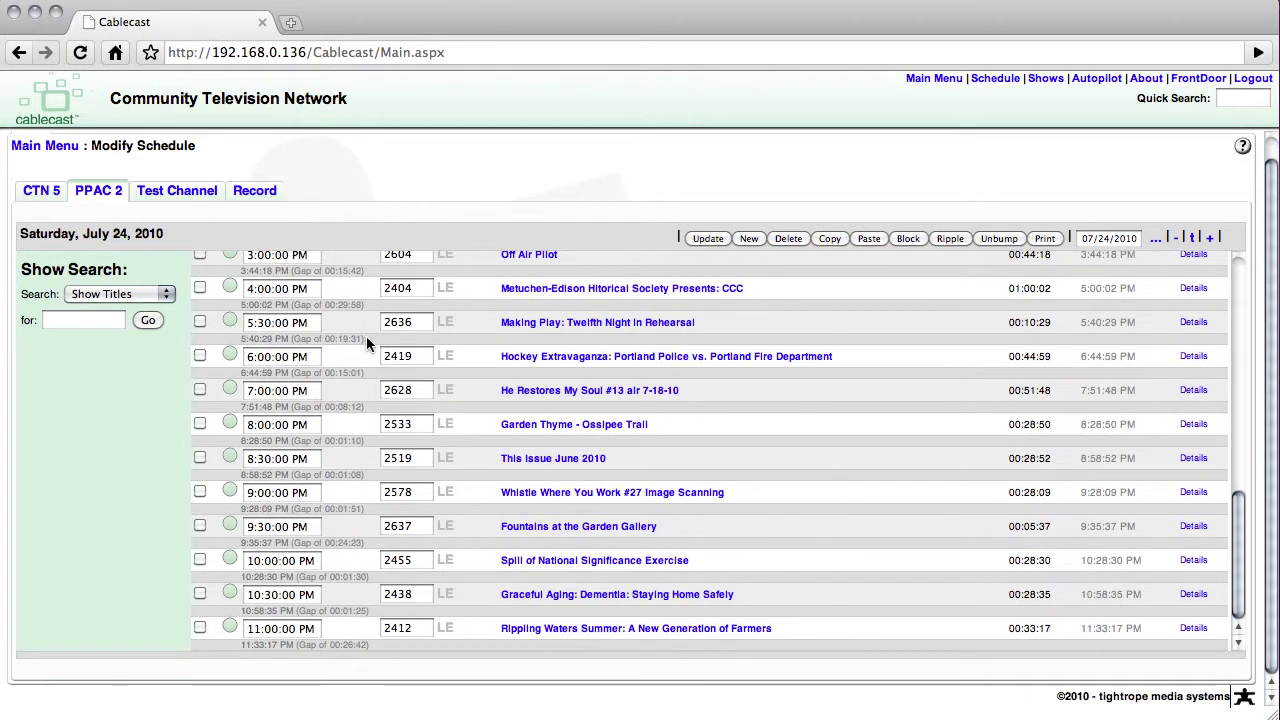
pyautogui.scroll(15, 366, 342)
pyautogui.scroll(1, 366, 343)
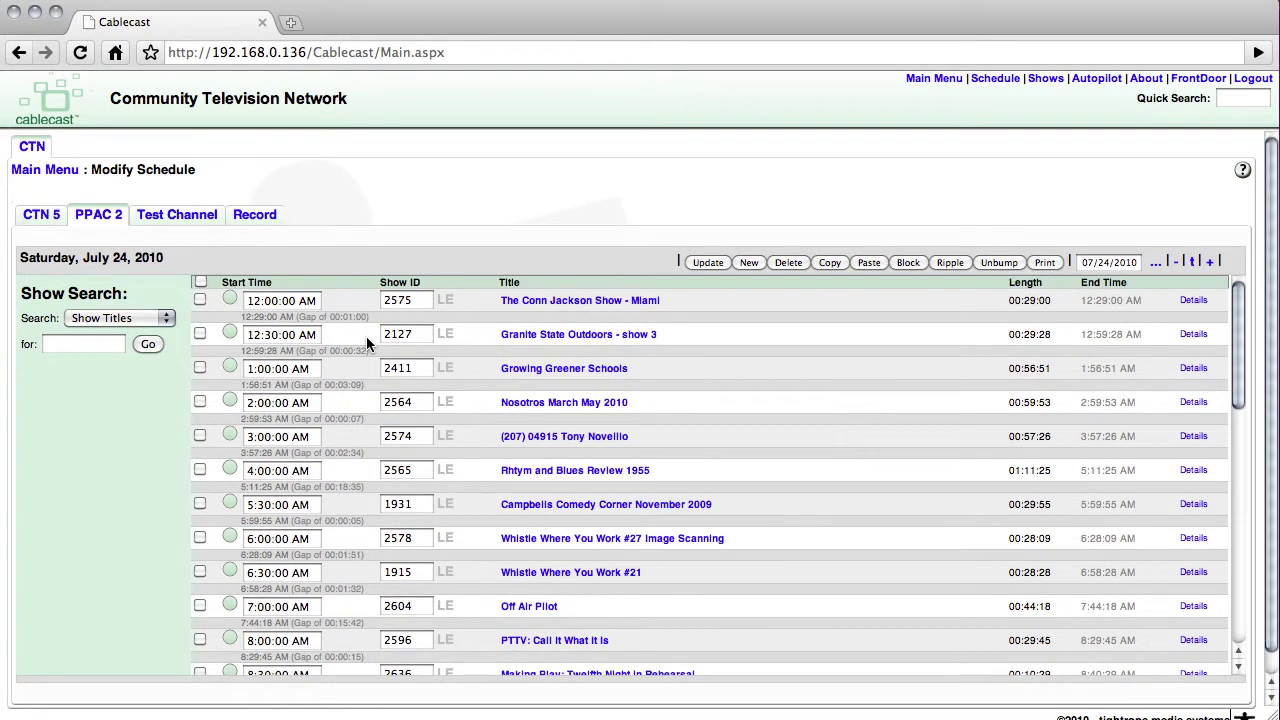
# Step: Open the Fill Gaps with Project batch function and choose channel PPAC 2 and project PSA
pyautogui.click(53, 170)
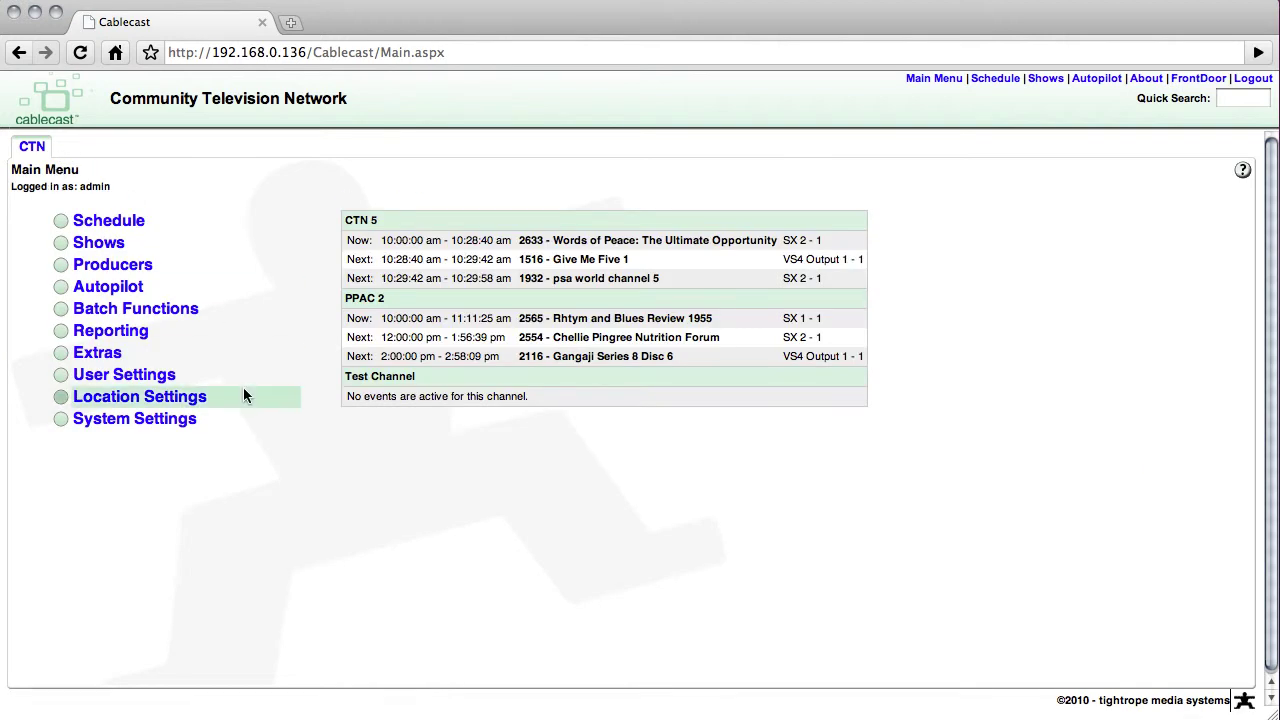
pyautogui.click(82, 312)
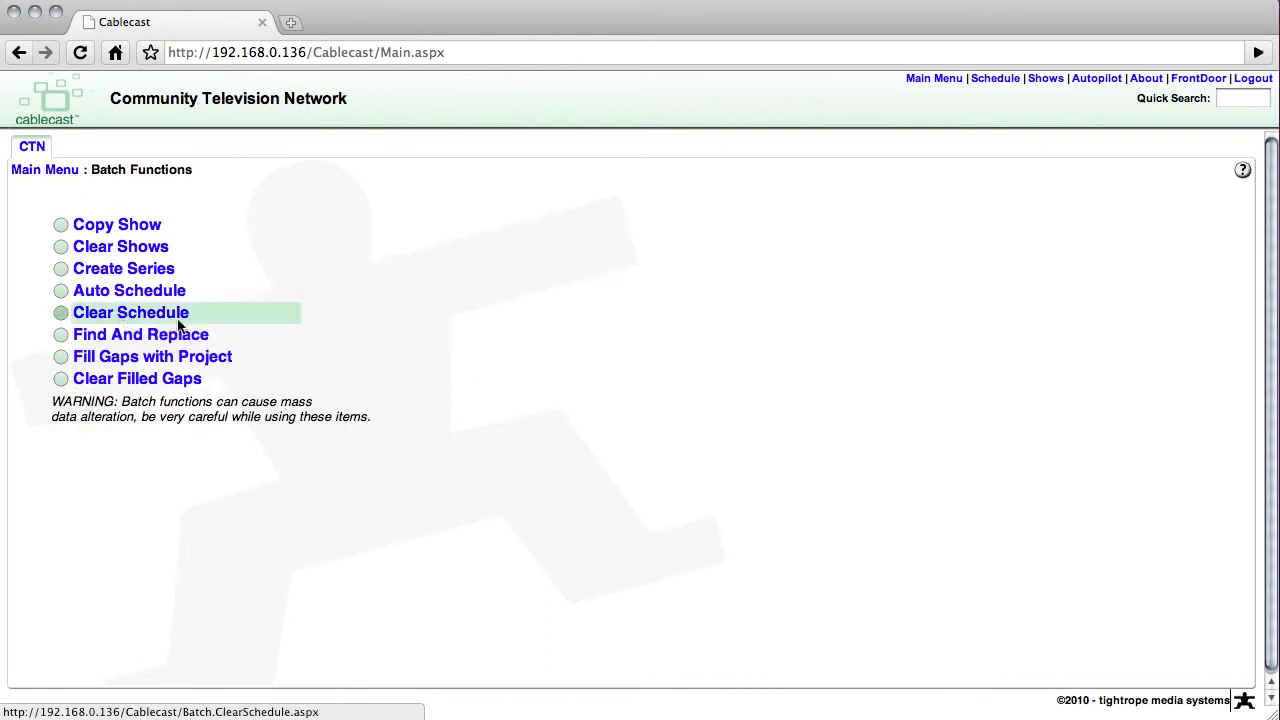
pyautogui.click(220, 362)
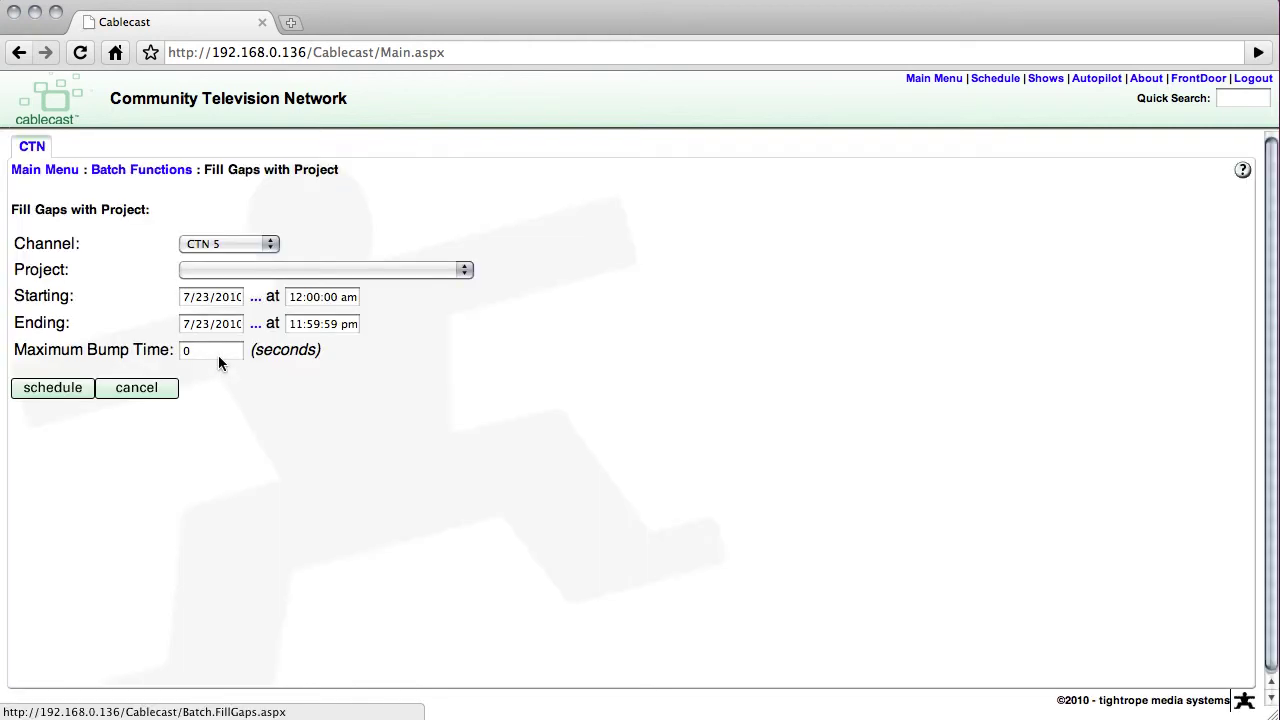
pyautogui.click(204, 248)
pyautogui.click(205, 261)
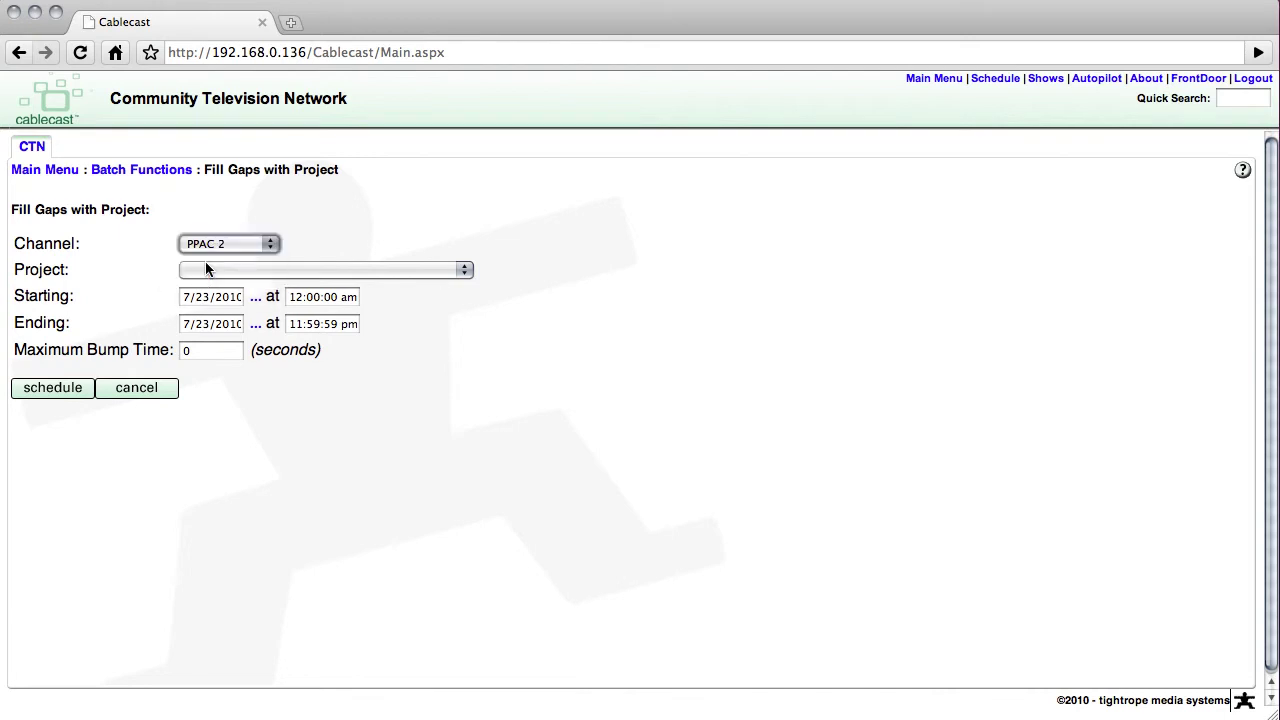
pyautogui.click(428, 277)
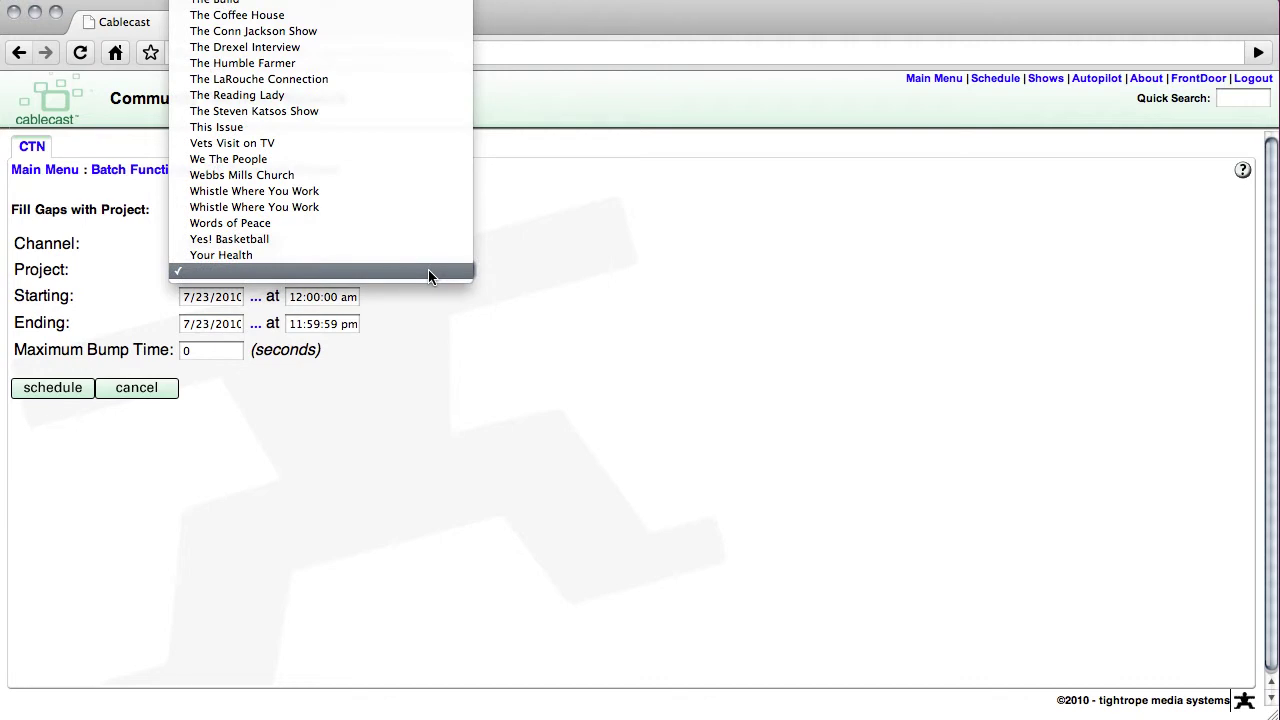
pyautogui.write('ps')
pyautogui.press('Return')
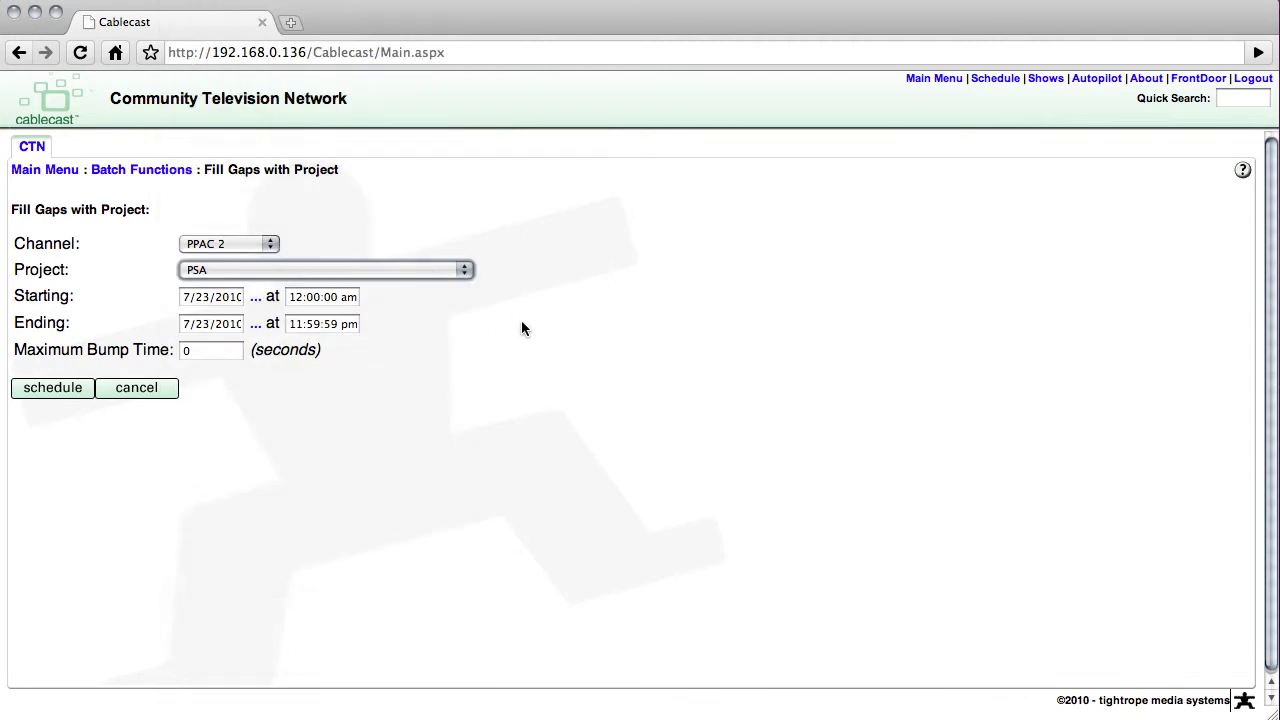
# Step: Set both the starting and ending dates of the gap fill to 07/24/2010
pyautogui.click(255, 303)
pyautogui.click(227, 394)
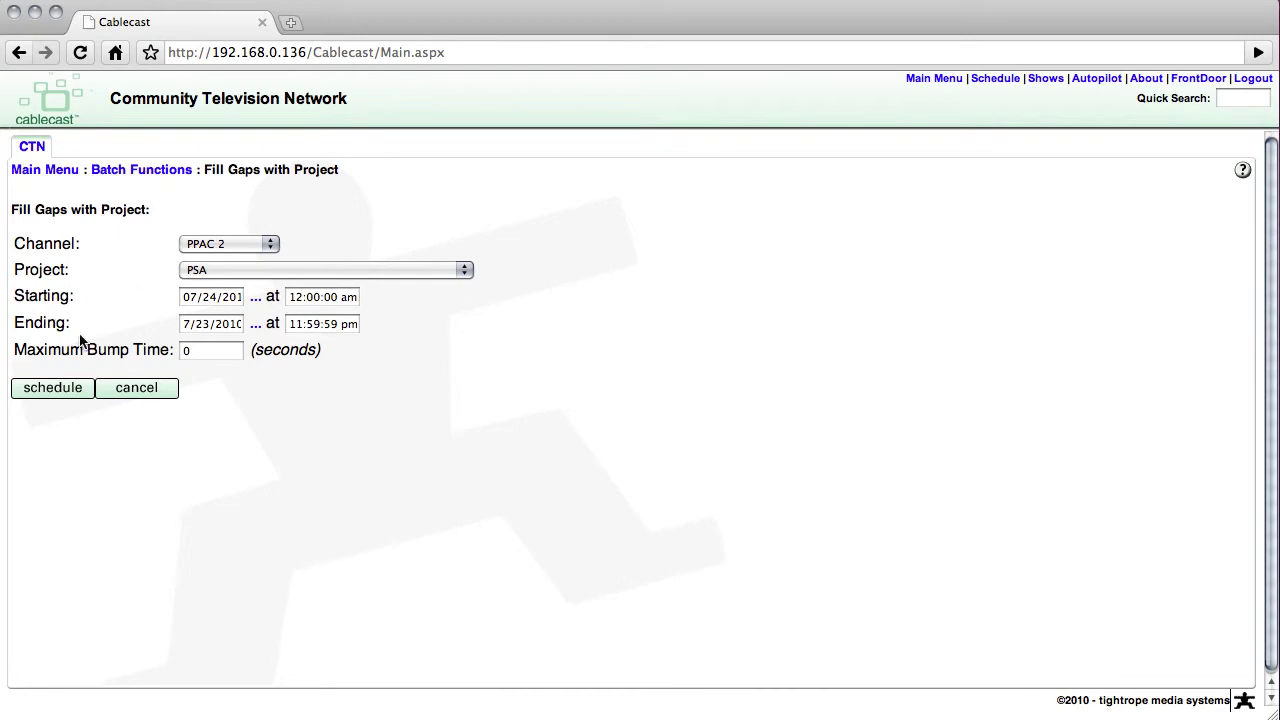
pyautogui.click(256, 324)
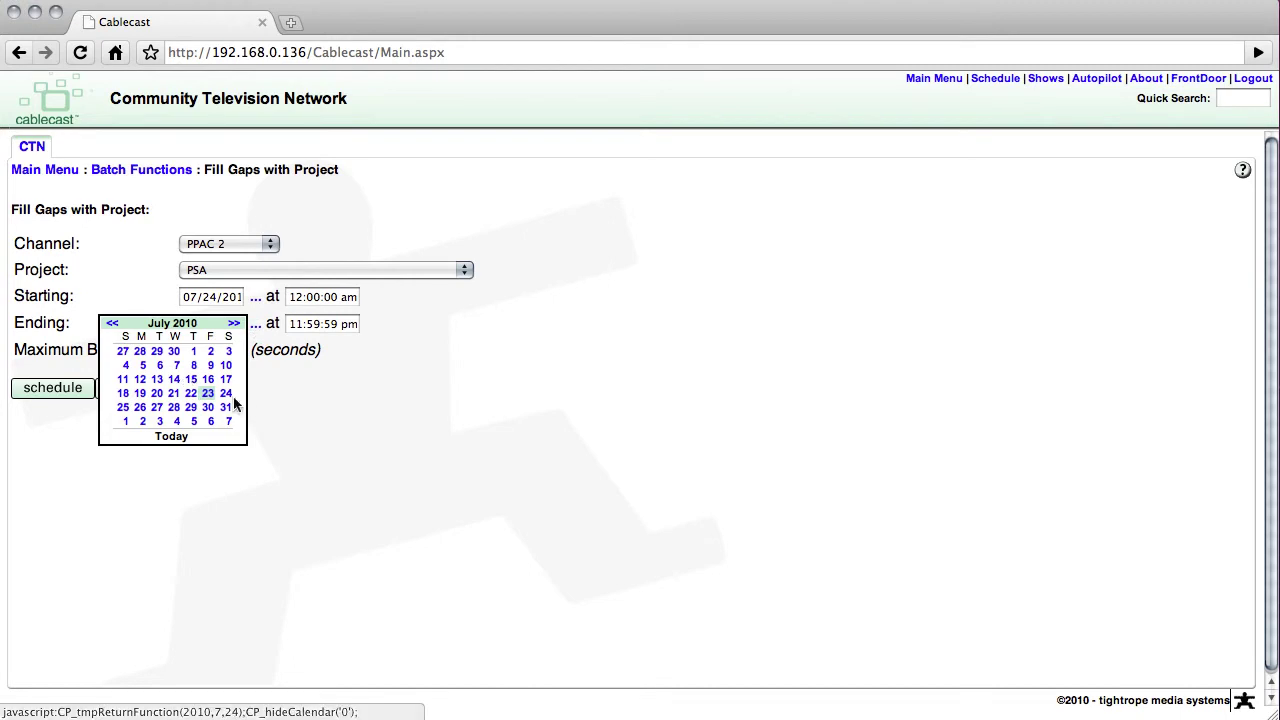
pyautogui.click(228, 401)
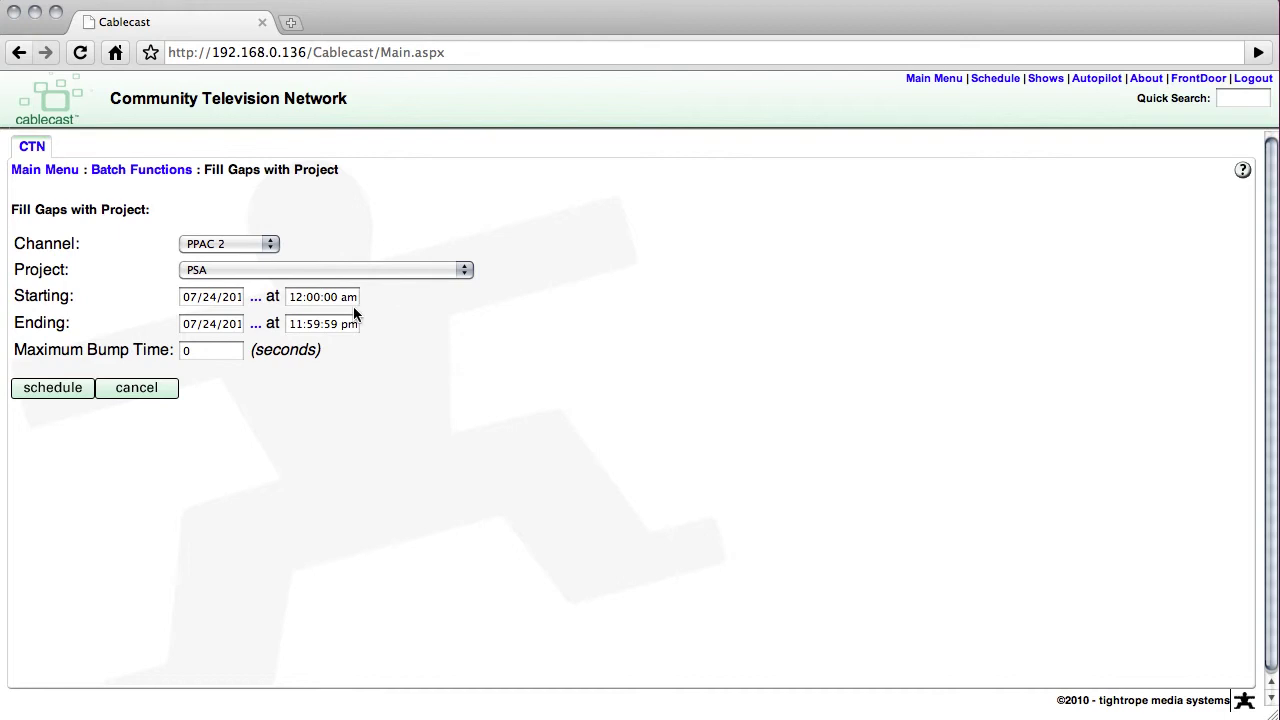
pyautogui.click(227, 278)
pyautogui.click(227, 280)
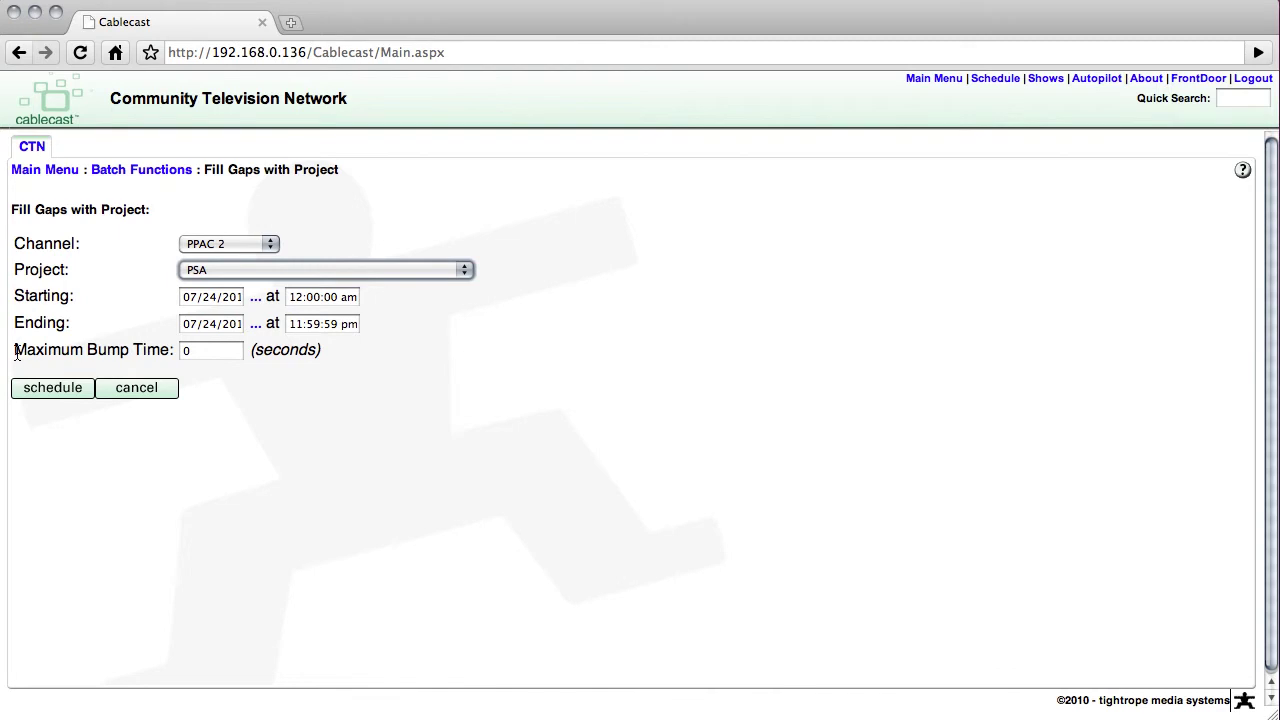
pyautogui.moveTo(16, 356); pyautogui.dragTo(79, 360)
pyautogui.click(79, 360)
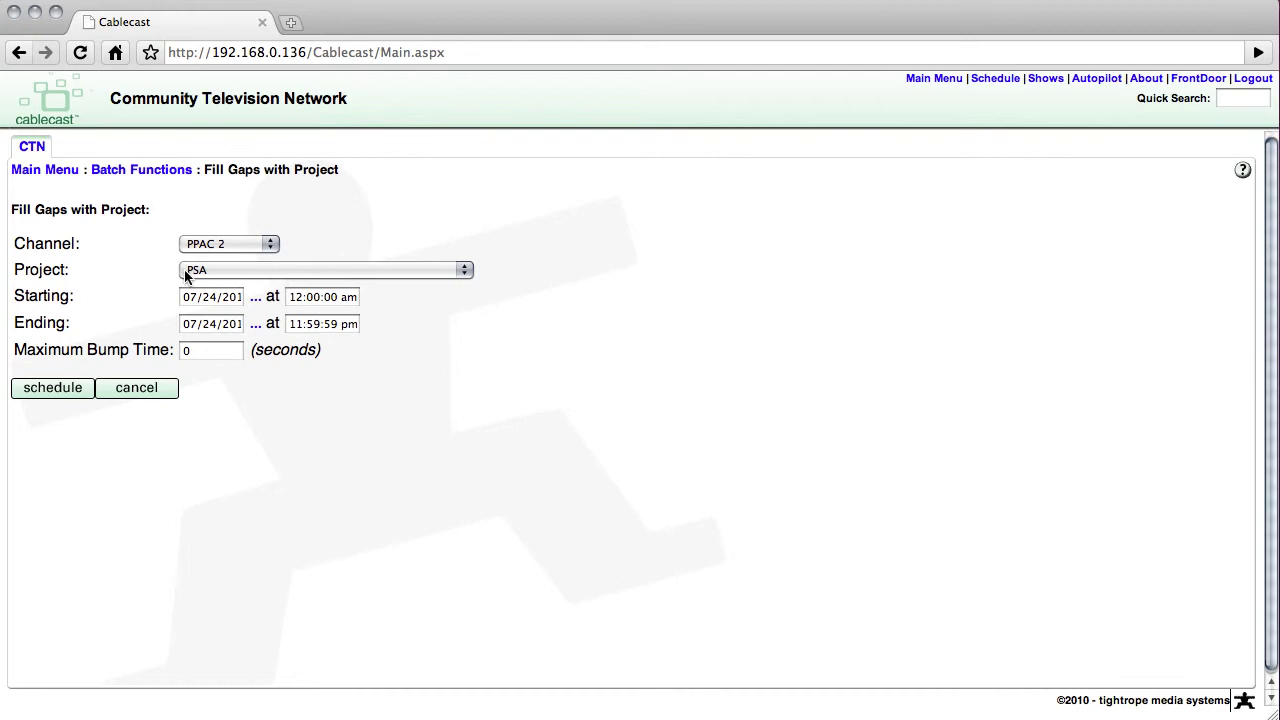
pyautogui.click(202, 350)
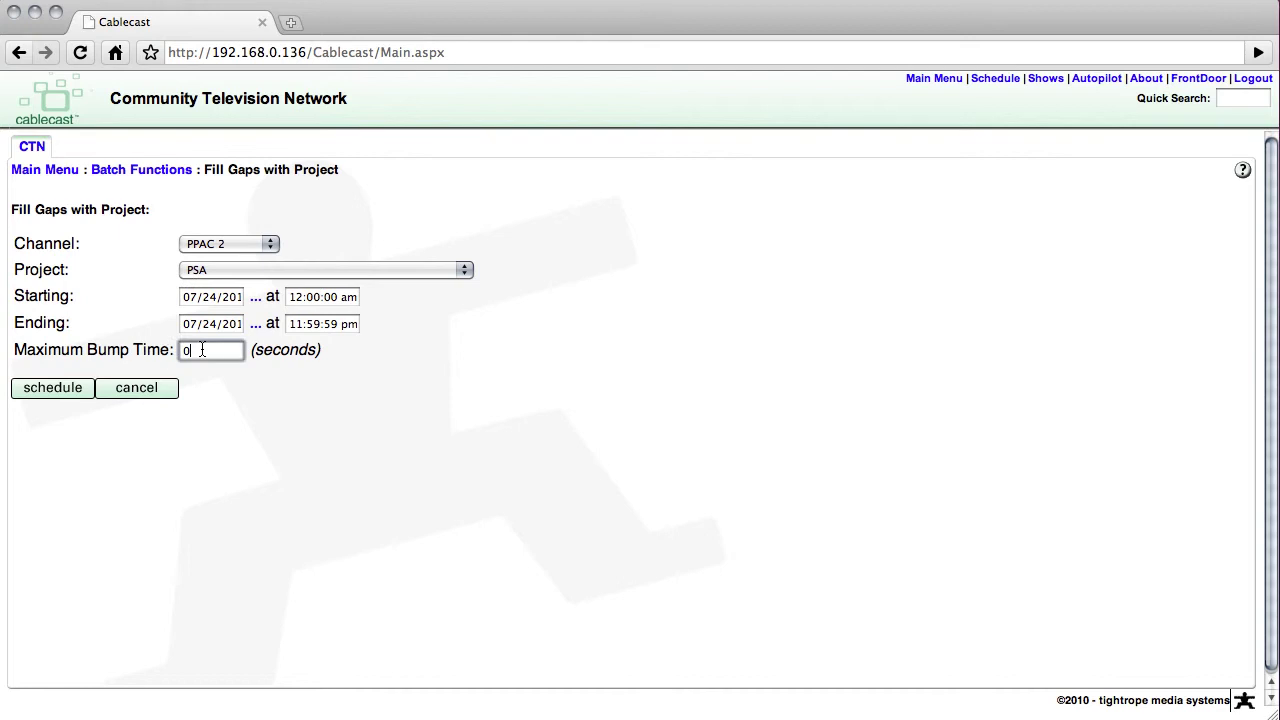
pyautogui.click(241, 401)
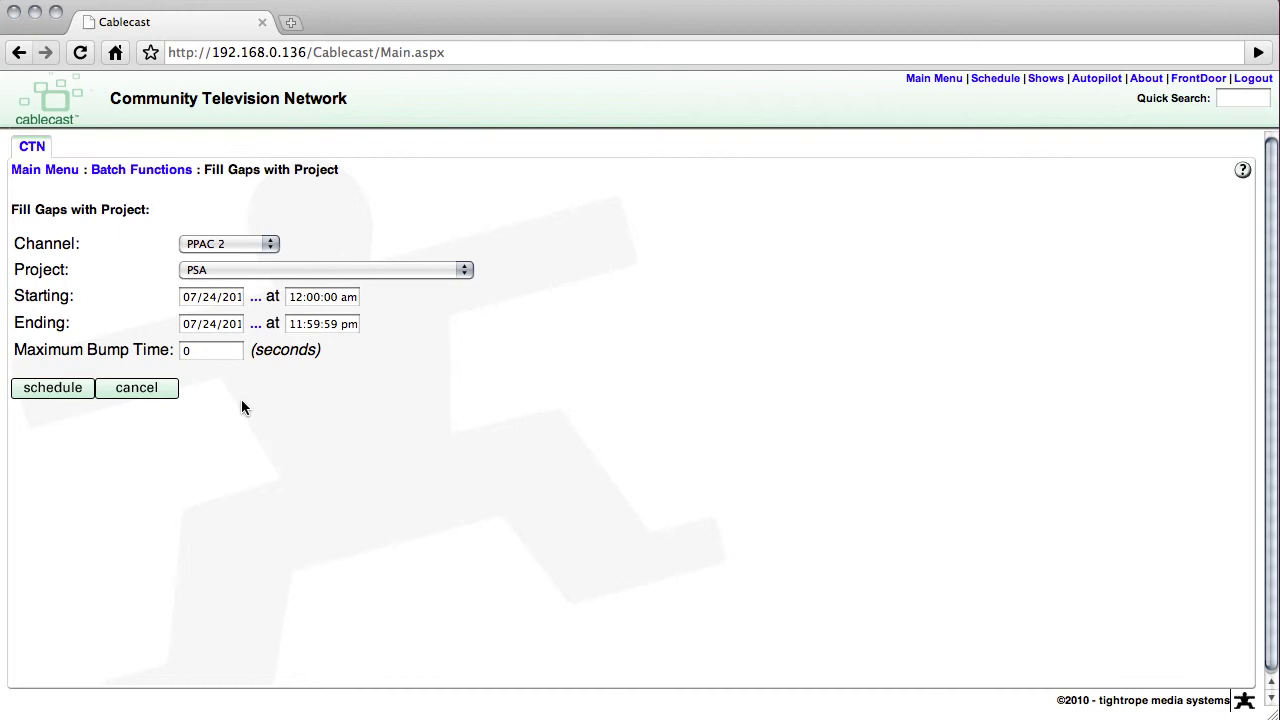
pyautogui.click(207, 350)
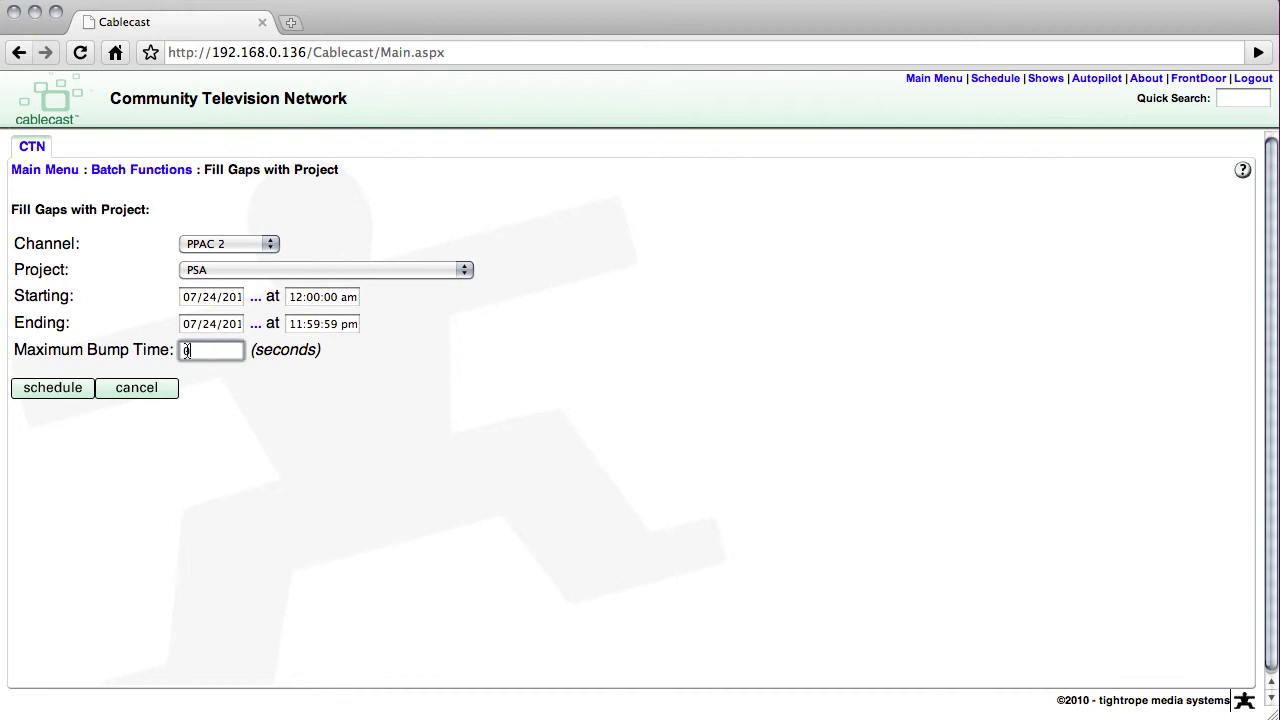
pyautogui.click(220, 420)
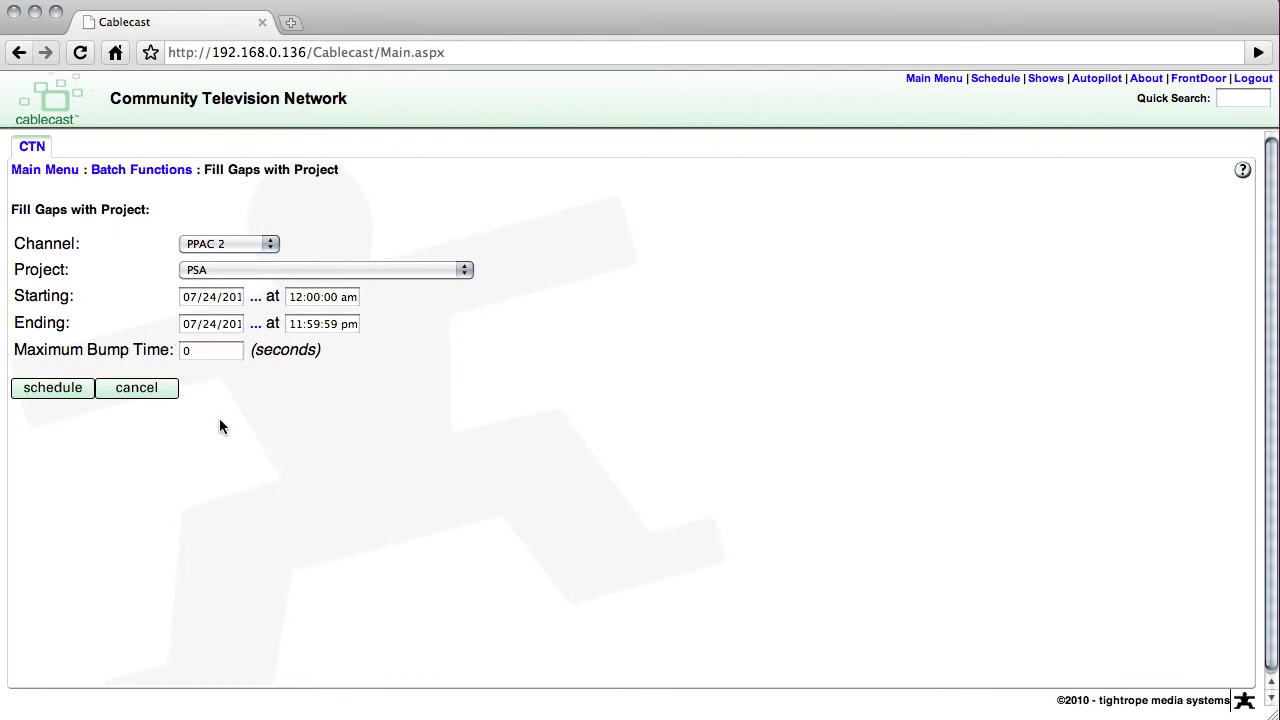
pyautogui.moveTo(209, 351); pyautogui.dragTo(151, 338)
pyautogui.click(286, 420)
# Step: Set the maximum bump time for the gap fill to 45 seconds
pyautogui.click(207, 351)
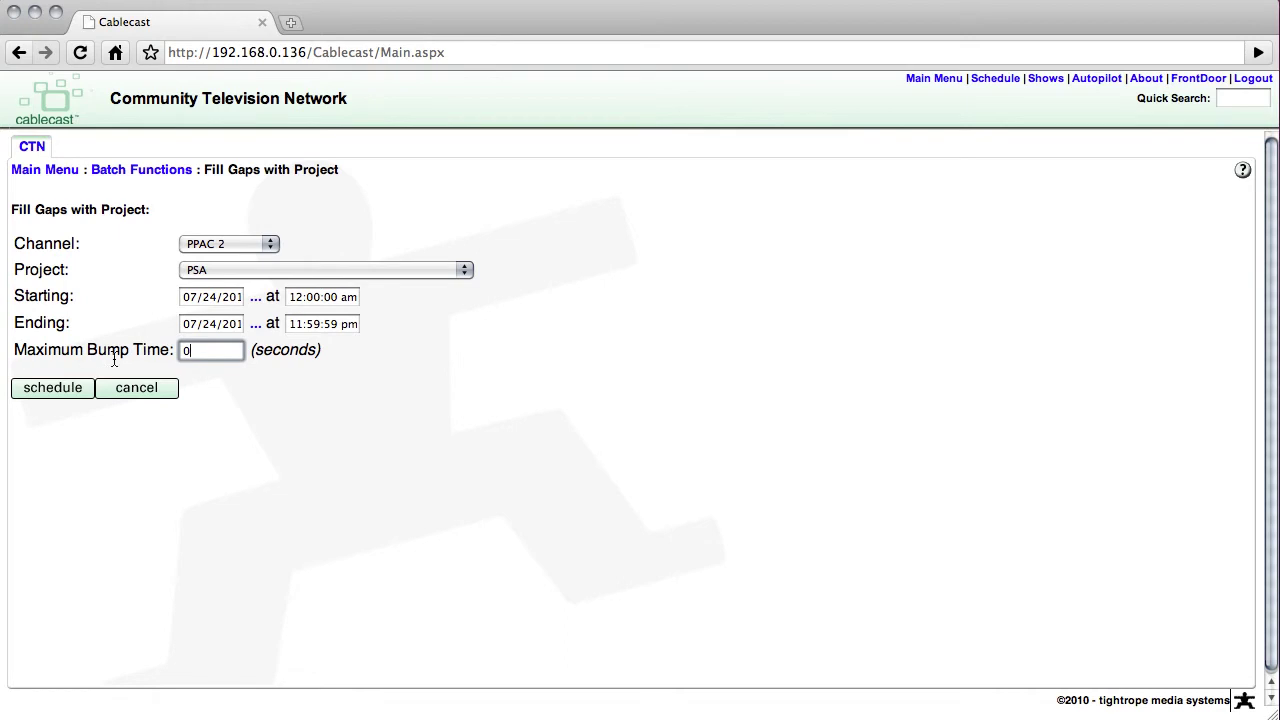
pyautogui.click(209, 354)
pyautogui.write('45')
pyautogui.press('Down')
pyautogui.press('Return')
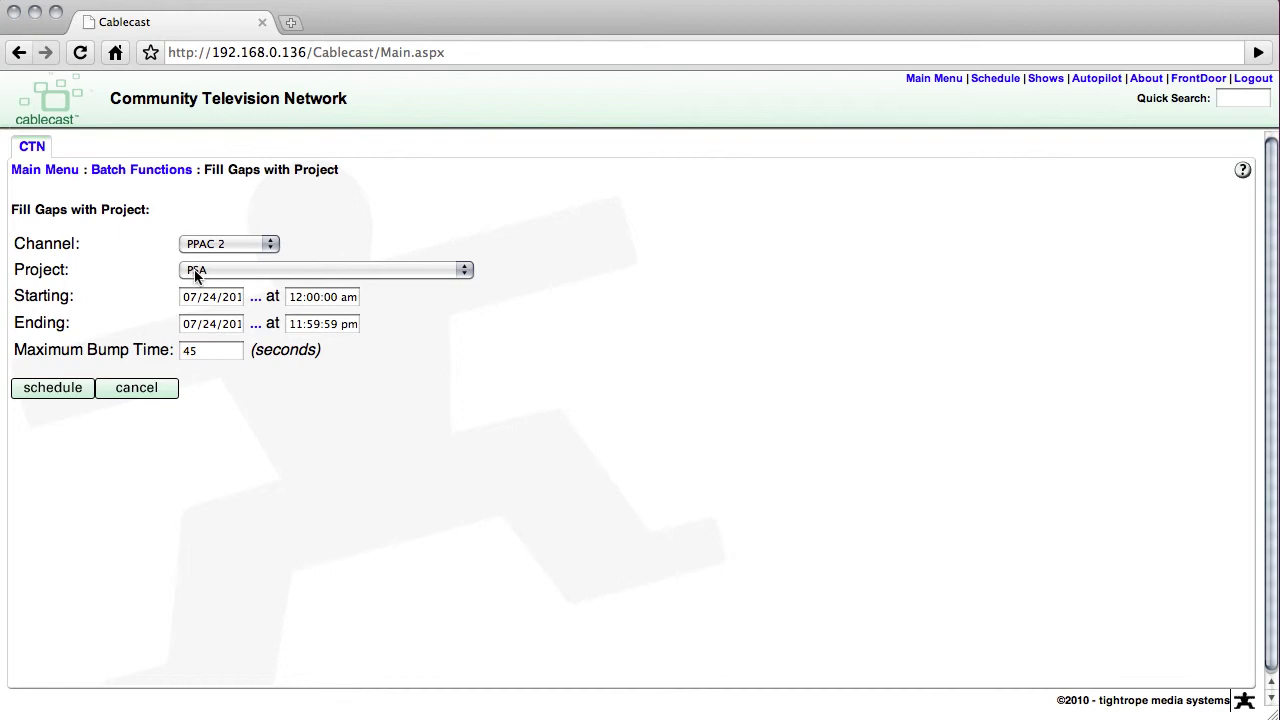
# Step: Change the maximum bump time to 0 seconds
pyautogui.moveTo(208, 354); pyautogui.dragTo(182, 357)
pyautogui.click(201, 376)
pyautogui.doubleClick(211, 353)
pyautogui.click(211, 384)
pyautogui.doubleClick(209, 355)
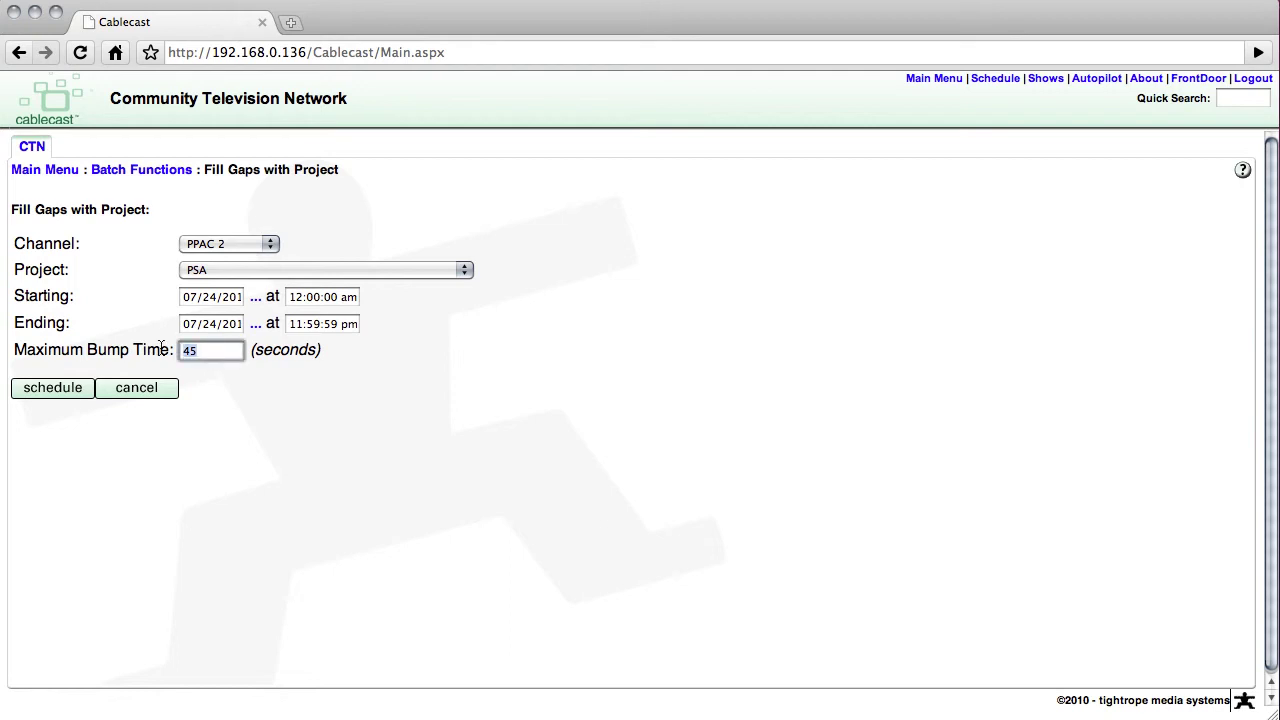
pyautogui.write('0')
pyautogui.click(308, 468)
# Step: Set the maximum bump time back to 45 seconds, and schedule the PSA gap fill for PPAC 2
pyautogui.click(216, 351)
pyautogui.write('45')
pyautogui.click(276, 432)
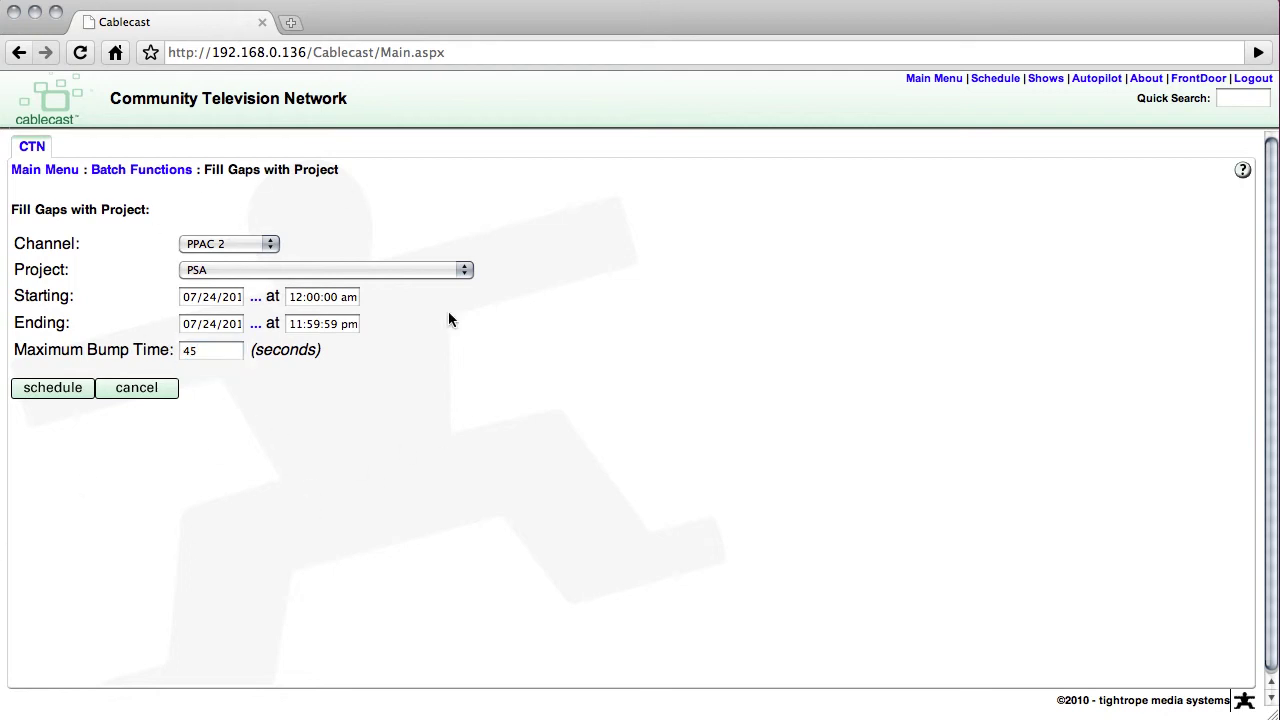
pyautogui.click(53, 388)
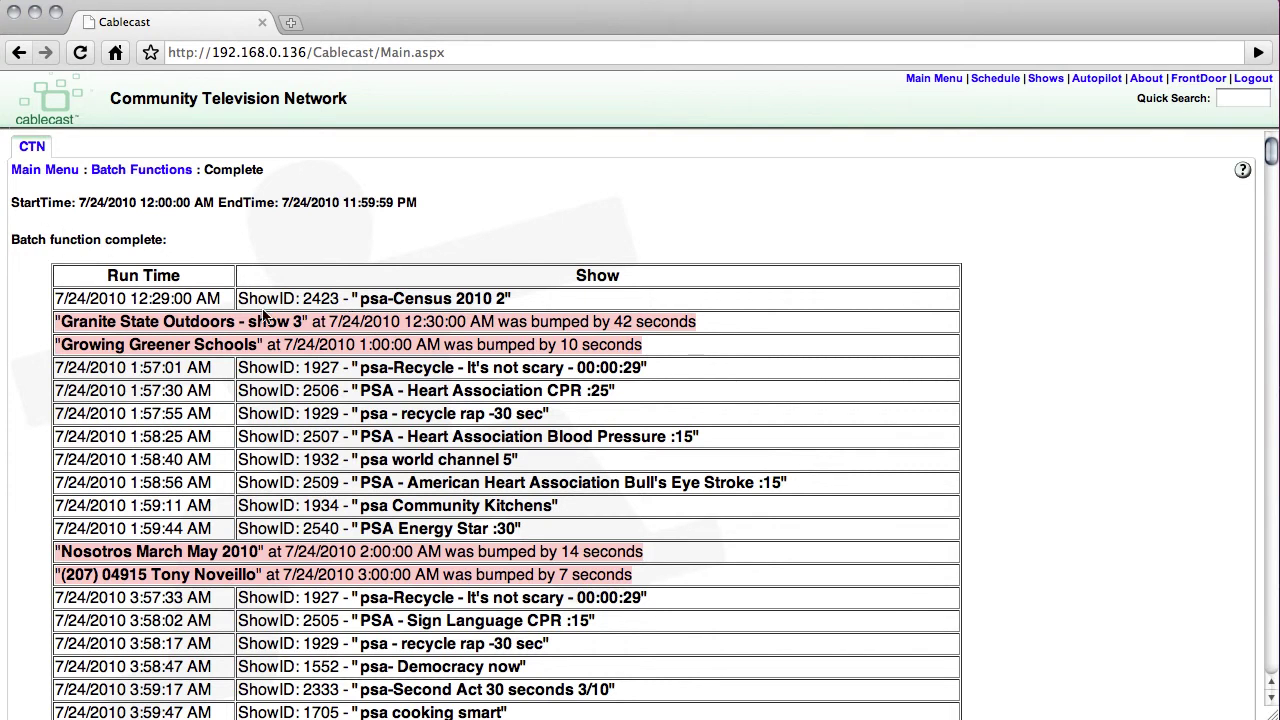
pyautogui.scroll(-1, 267, 318)
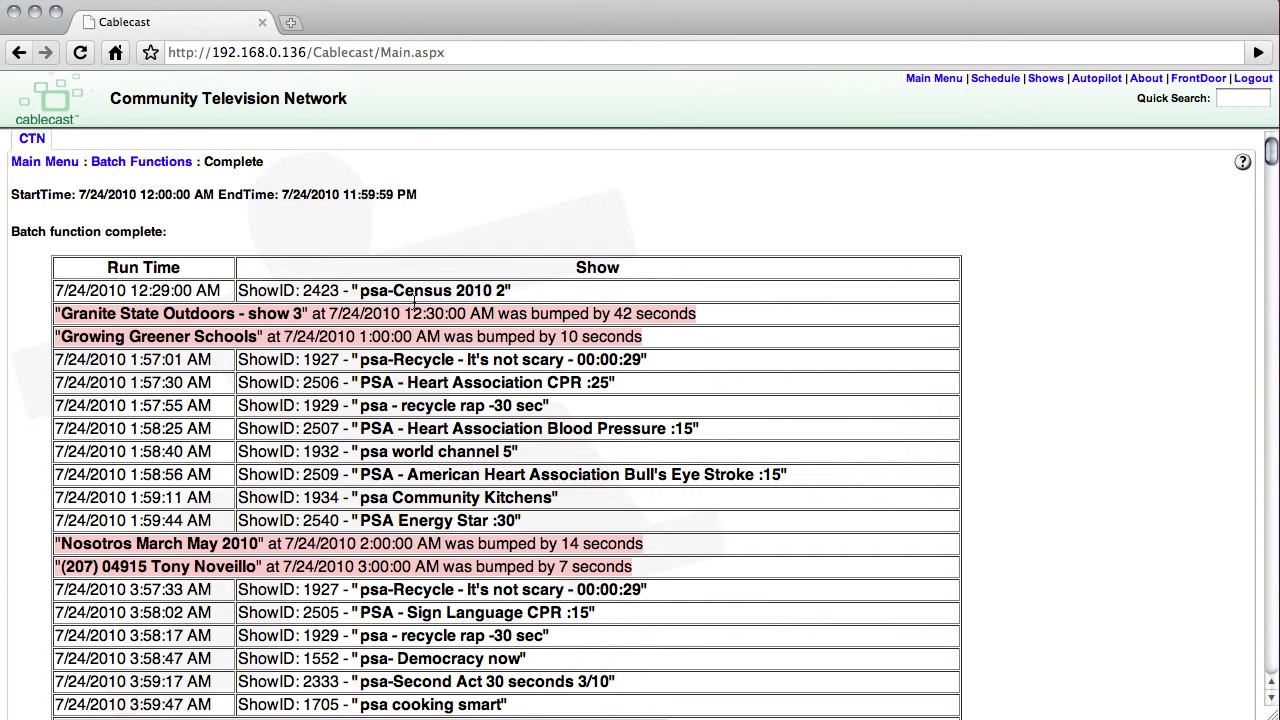
# Step: Review the completed gap fill report, examining the inserted PSA run times and the bumped shows across the day
pyautogui.moveTo(98, 293); pyautogui.dragTo(162, 294)
pyautogui.click(161, 294)
pyautogui.scroll(-10, 176, 298)
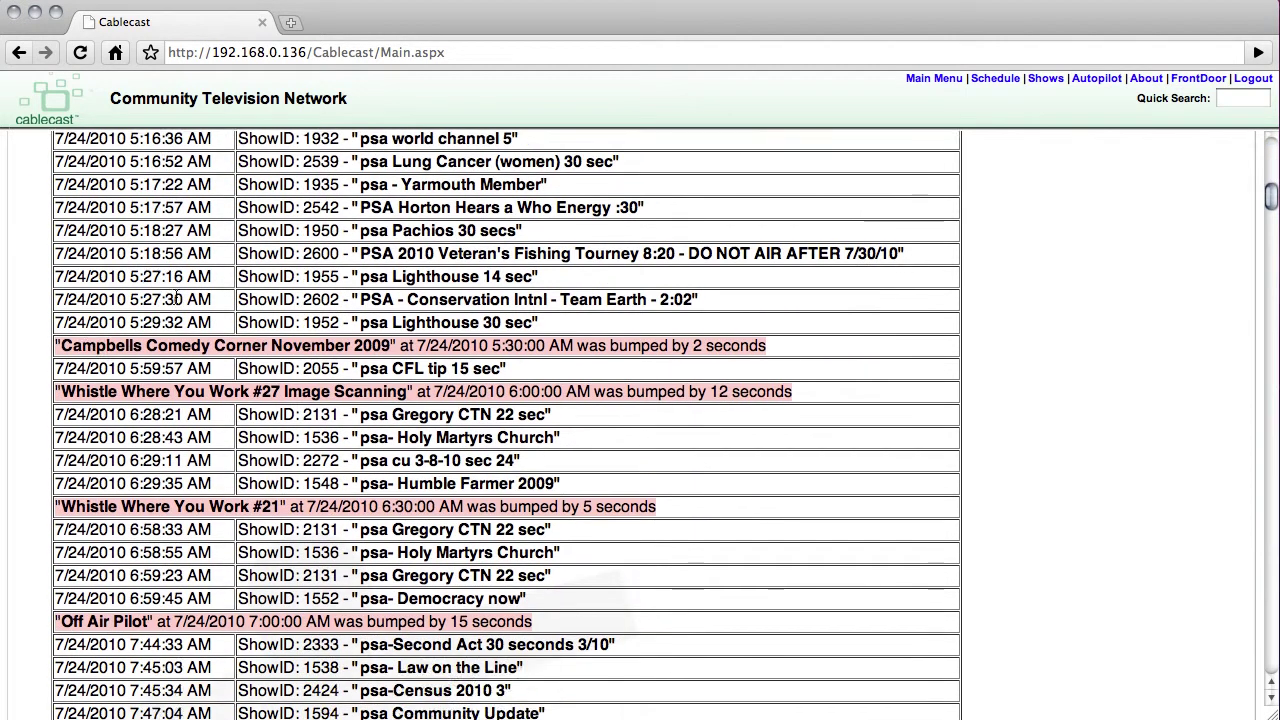
pyautogui.scroll(-15, 176, 298)
pyautogui.scroll(3, 176, 296)
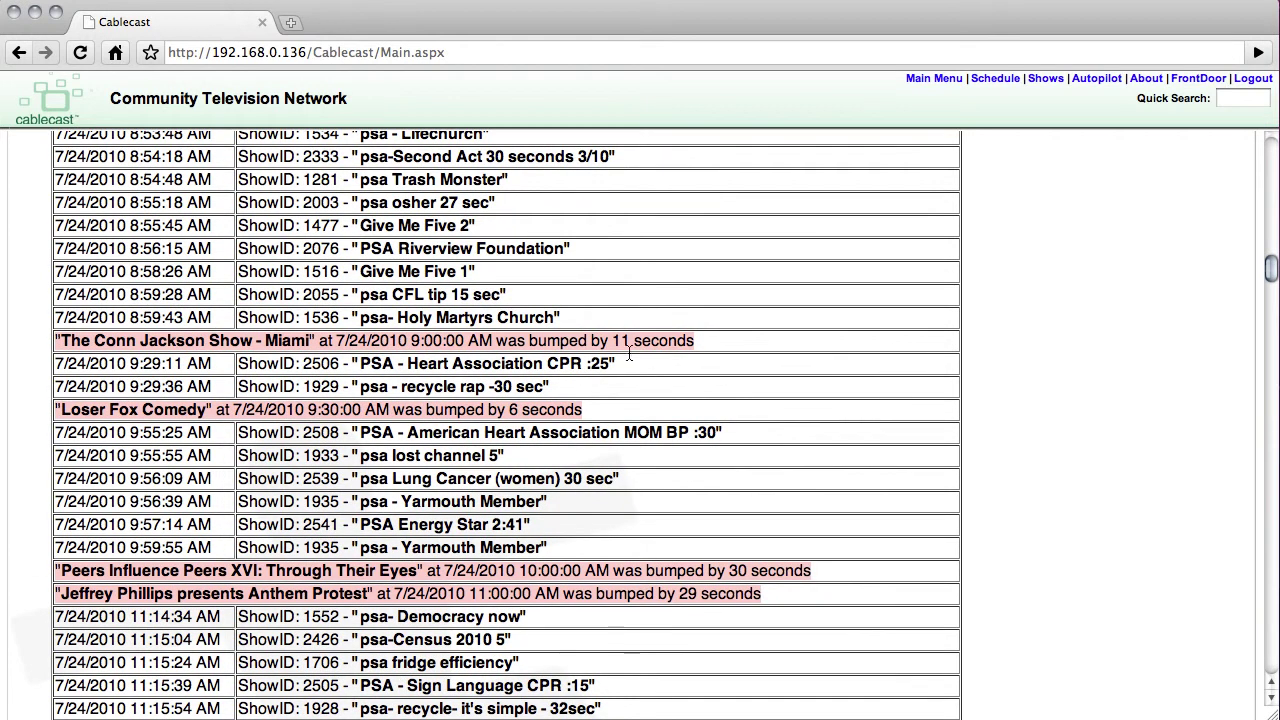
pyautogui.scroll(-1, 540, 365)
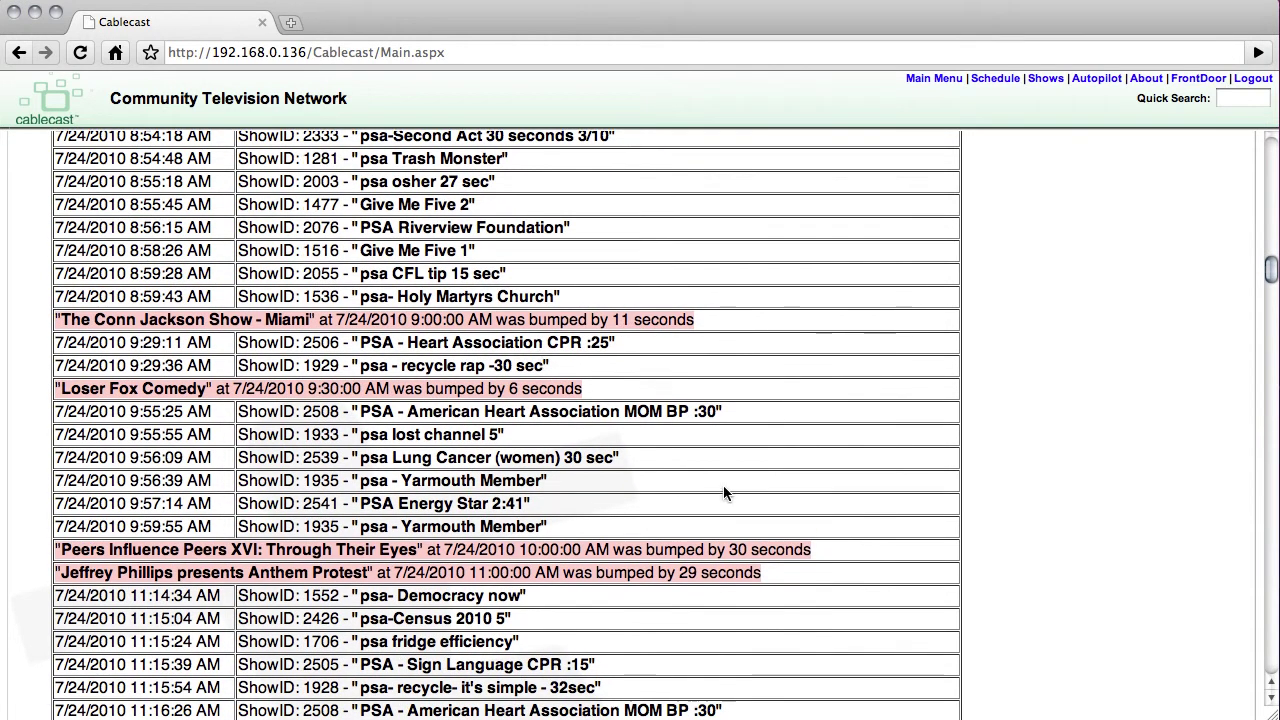
pyautogui.scroll(-15, 715, 545)
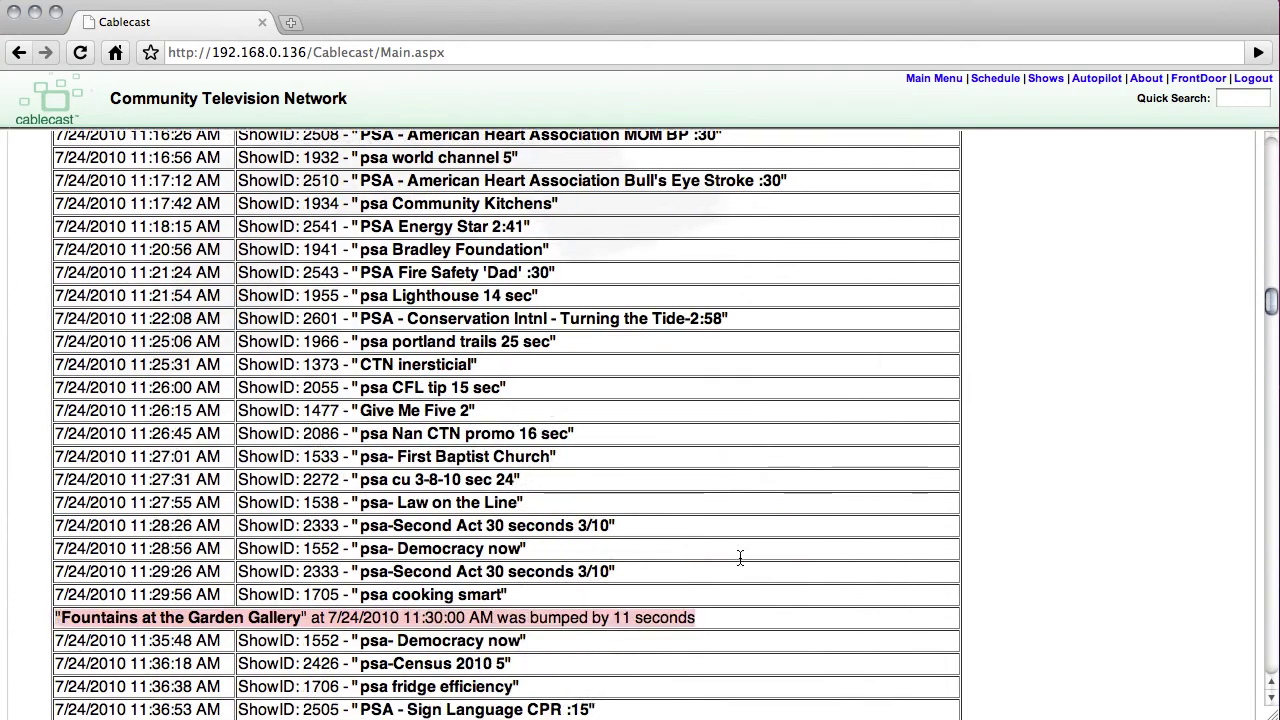
pyautogui.scroll(-10, 679, 533)
pyautogui.scroll(15, 646, 500)
pyautogui.scroll(20, 646, 500)
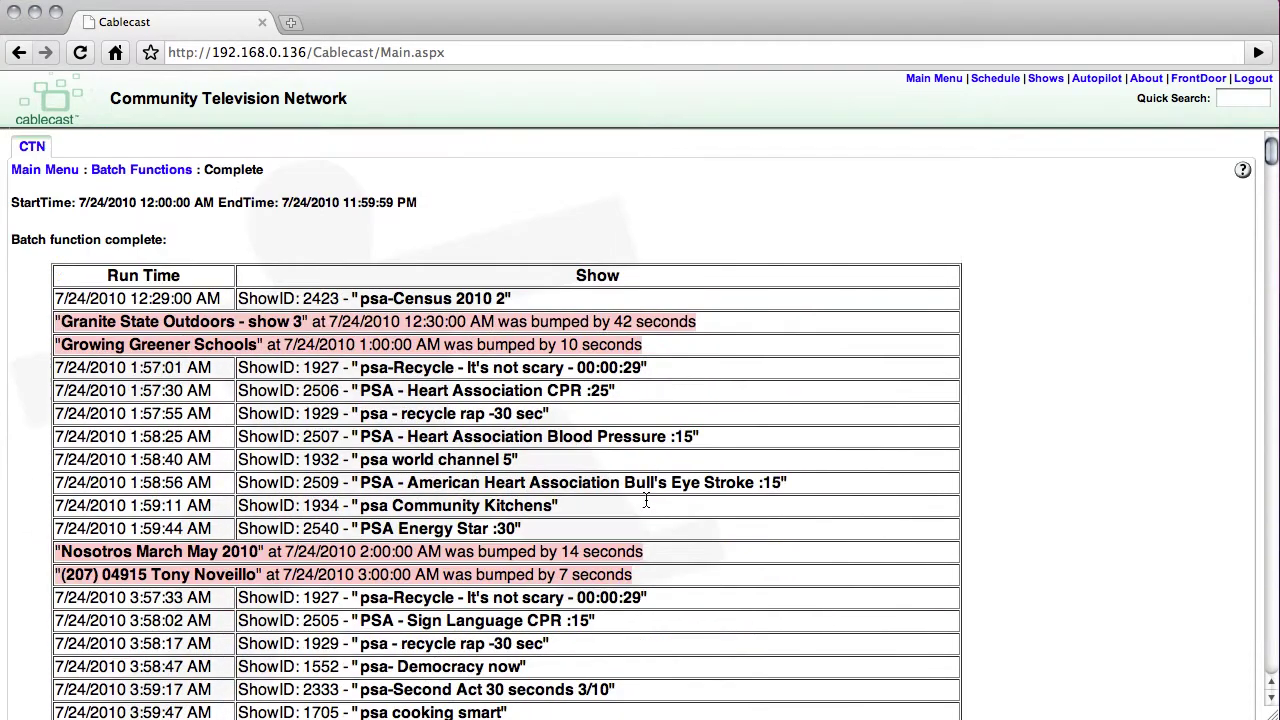
# Step: Open the PPAC 2 schedule for July 24, 2010 and examine how the PSAs fill the gaps between shows
pyautogui.click(1010, 76)
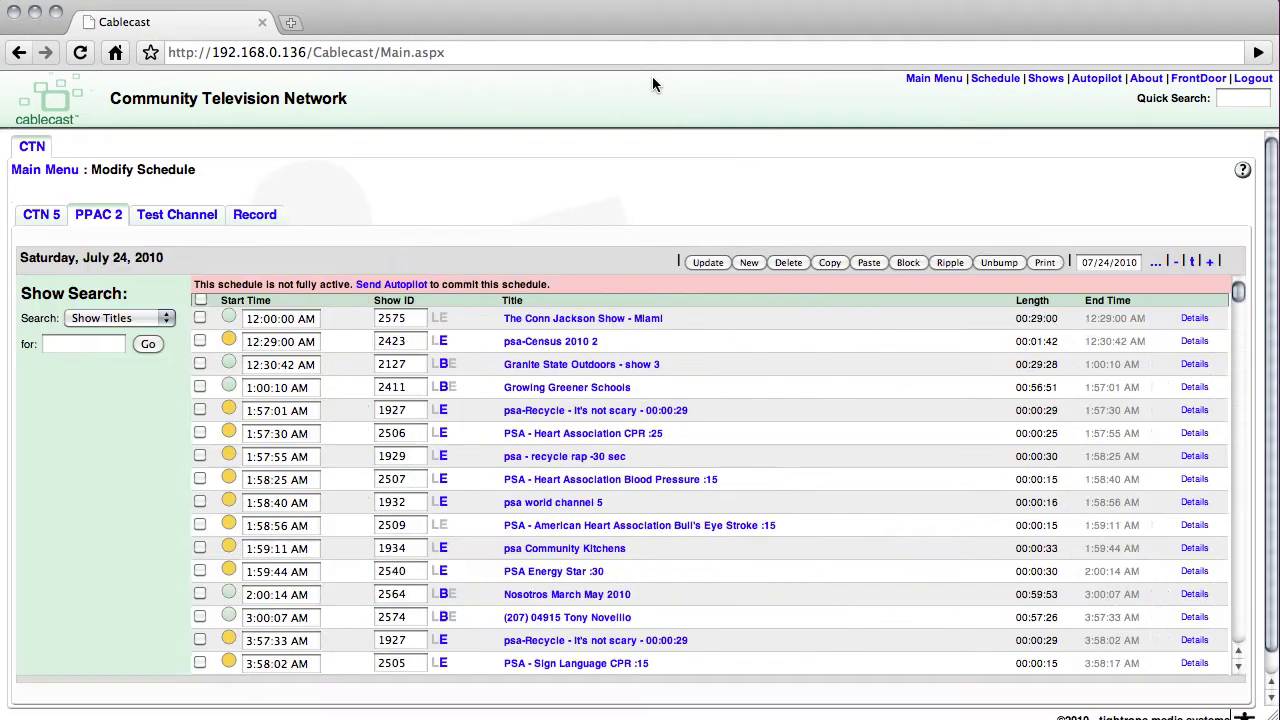
pyautogui.scroll(-15, 418, 320)
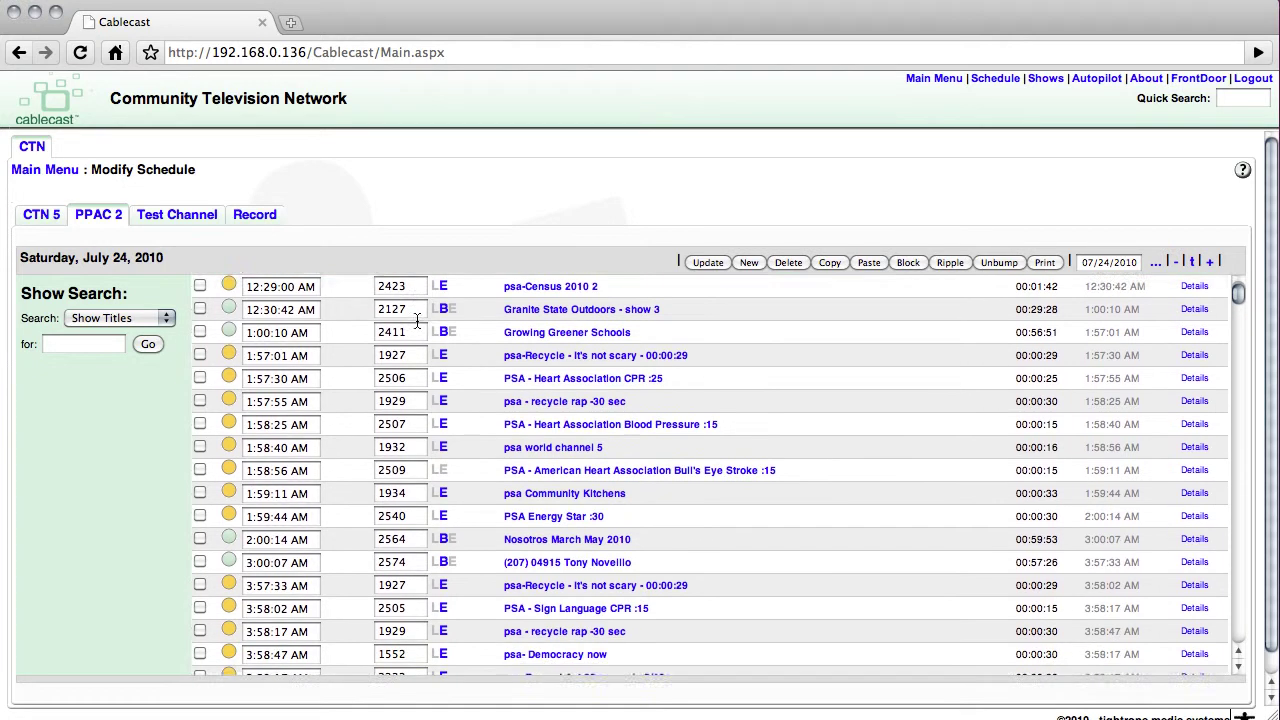
pyautogui.scroll(-20, 416, 316)
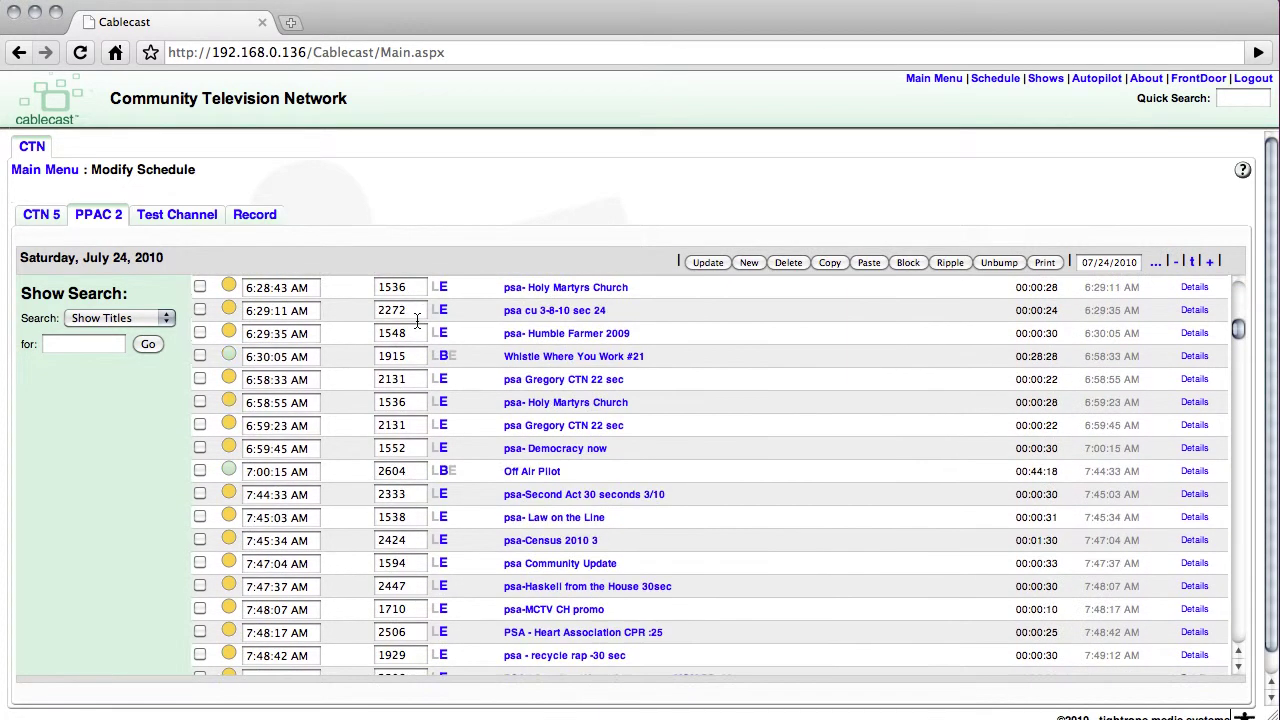
pyautogui.scroll(-20, 416, 316)
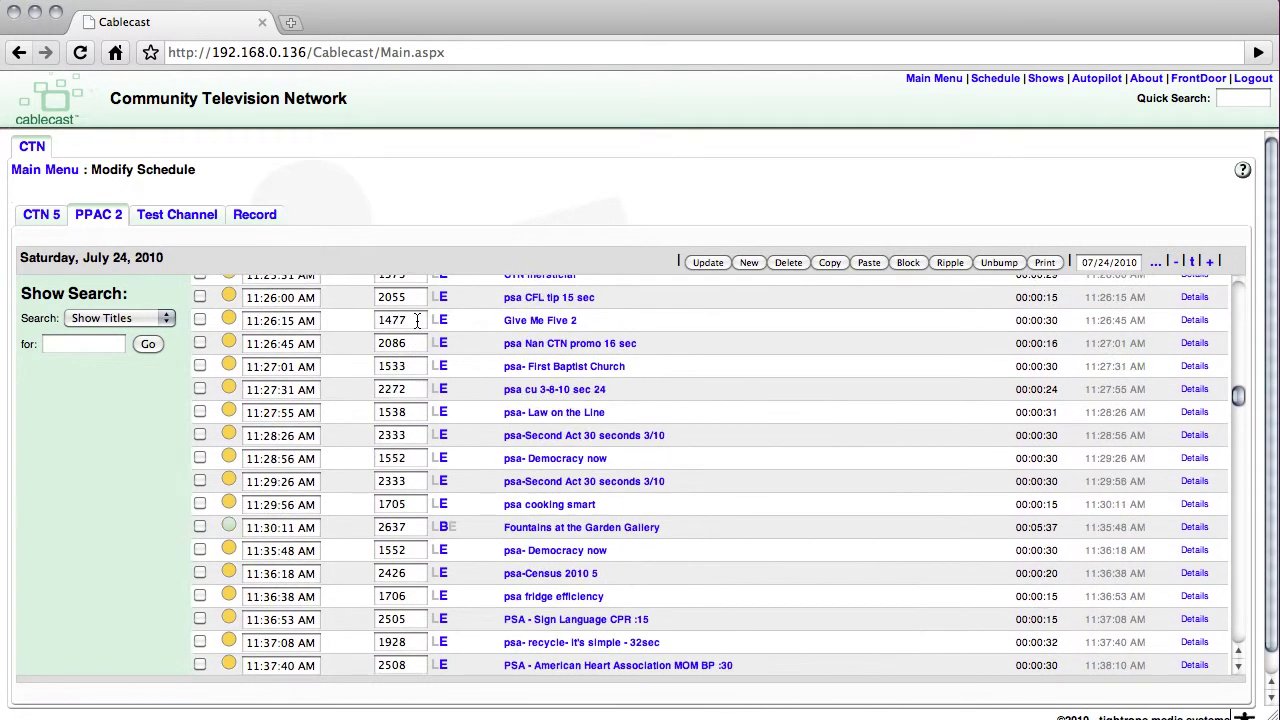
pyautogui.scroll(-20, 417, 320)
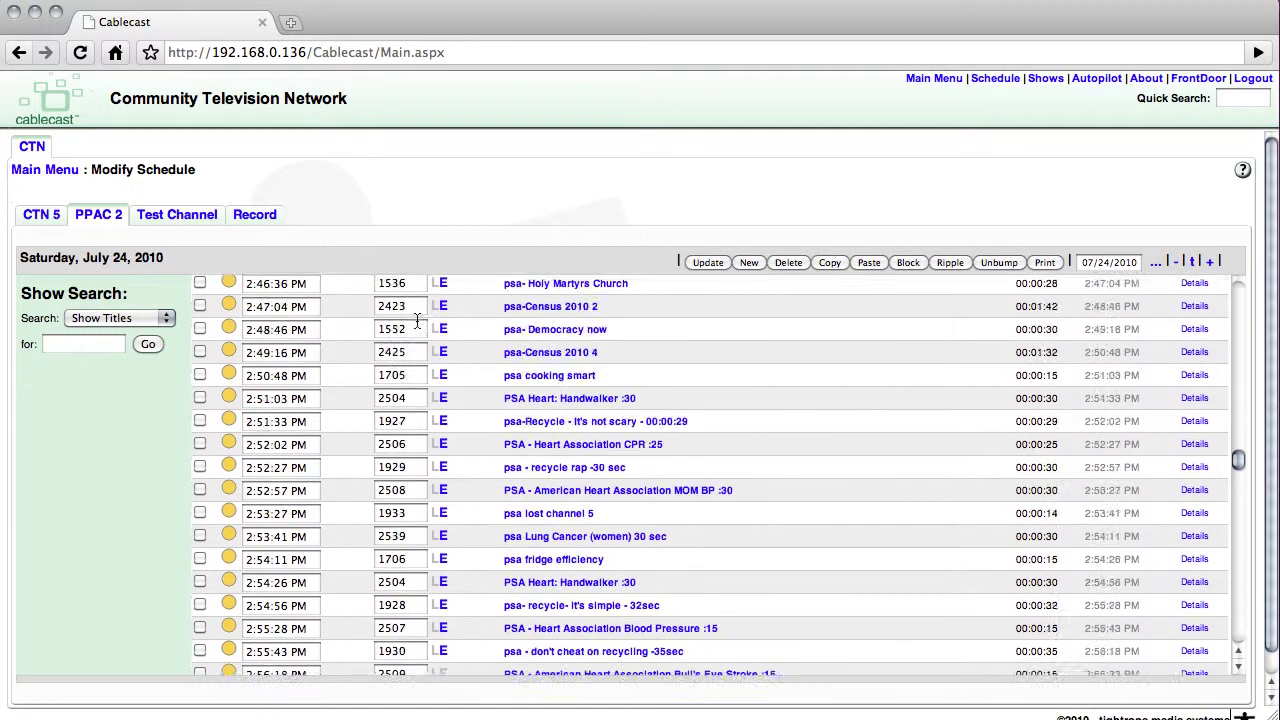
pyautogui.scroll(-20, 417, 320)
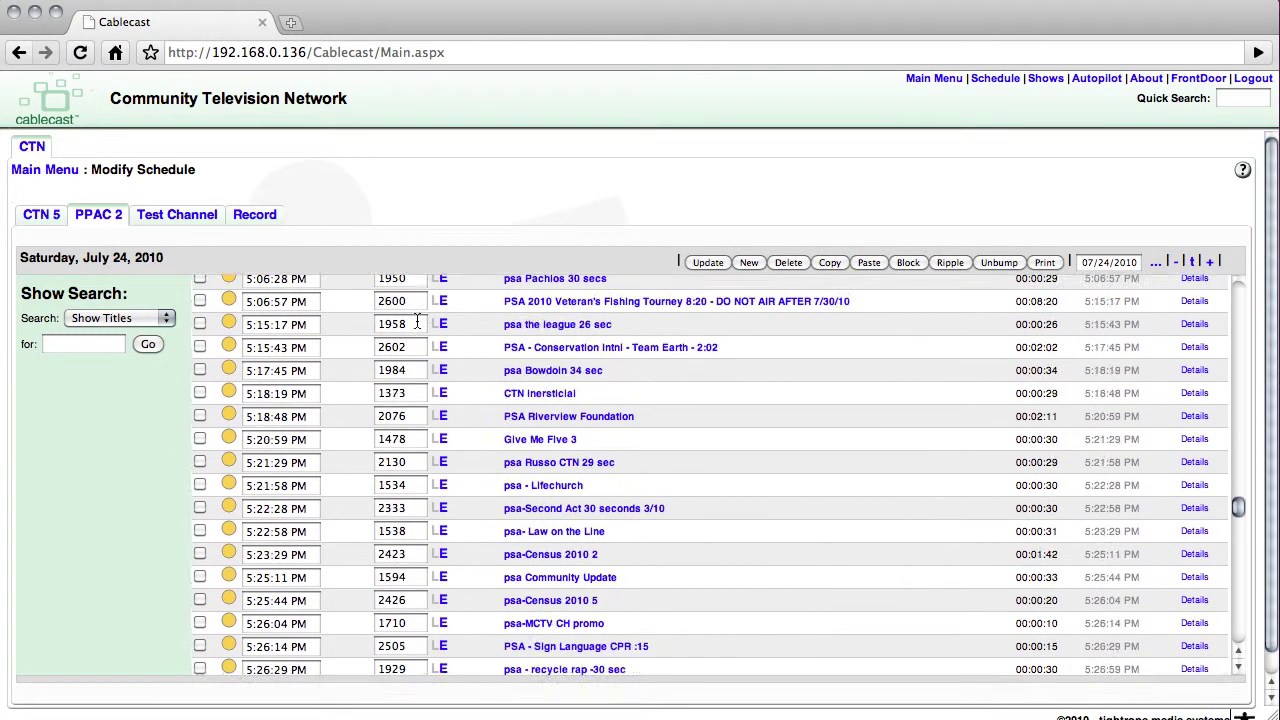
pyautogui.scroll(-20, 417, 320)
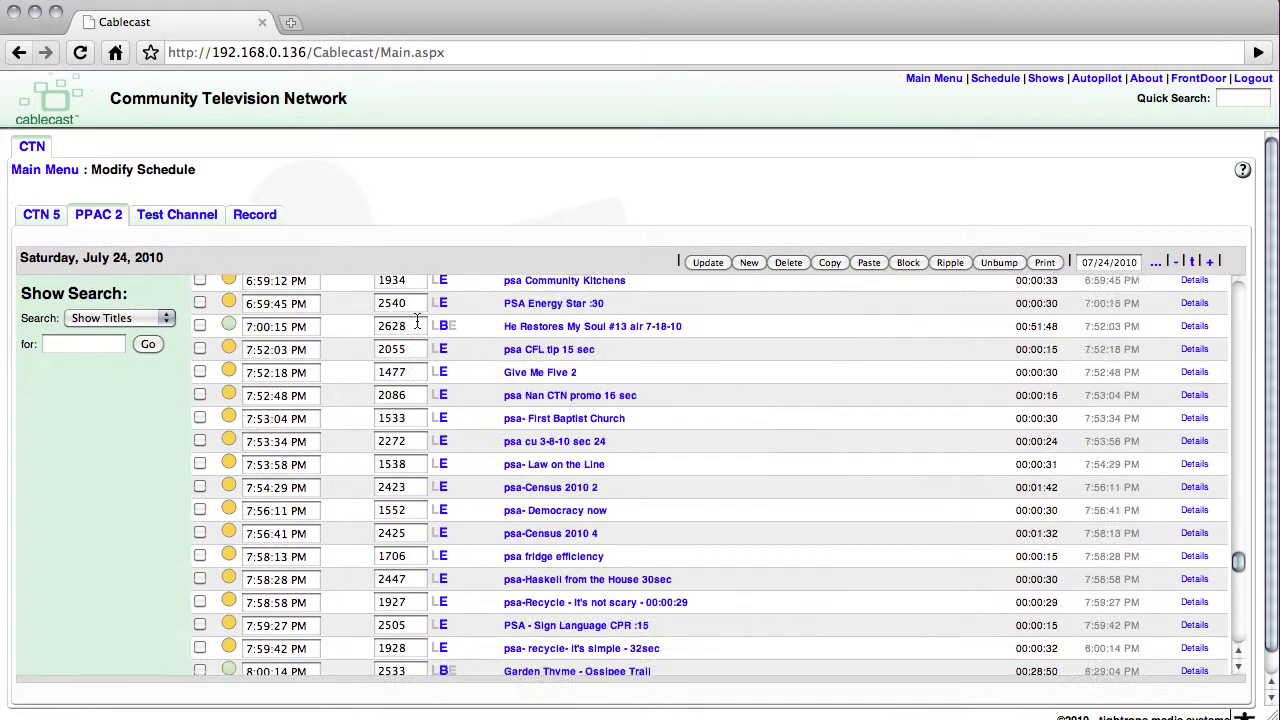
pyautogui.scroll(-15, 417, 320)
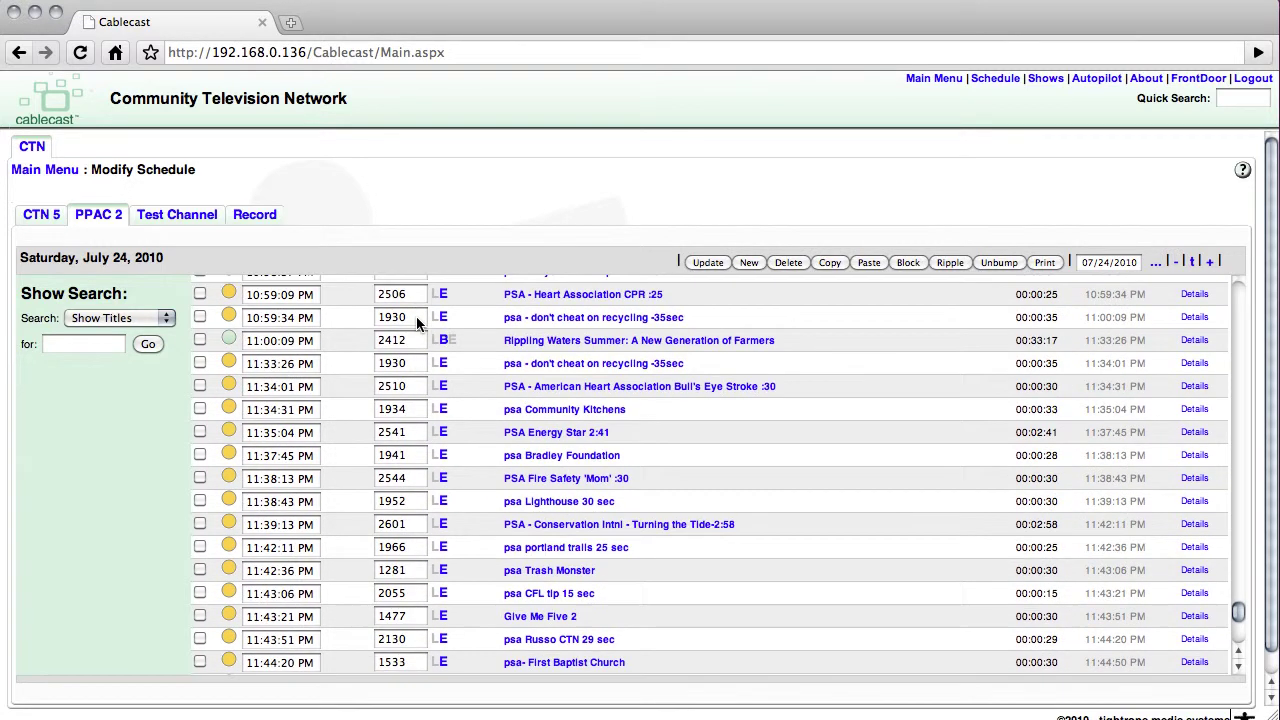
pyautogui.scroll(20, 417, 320)
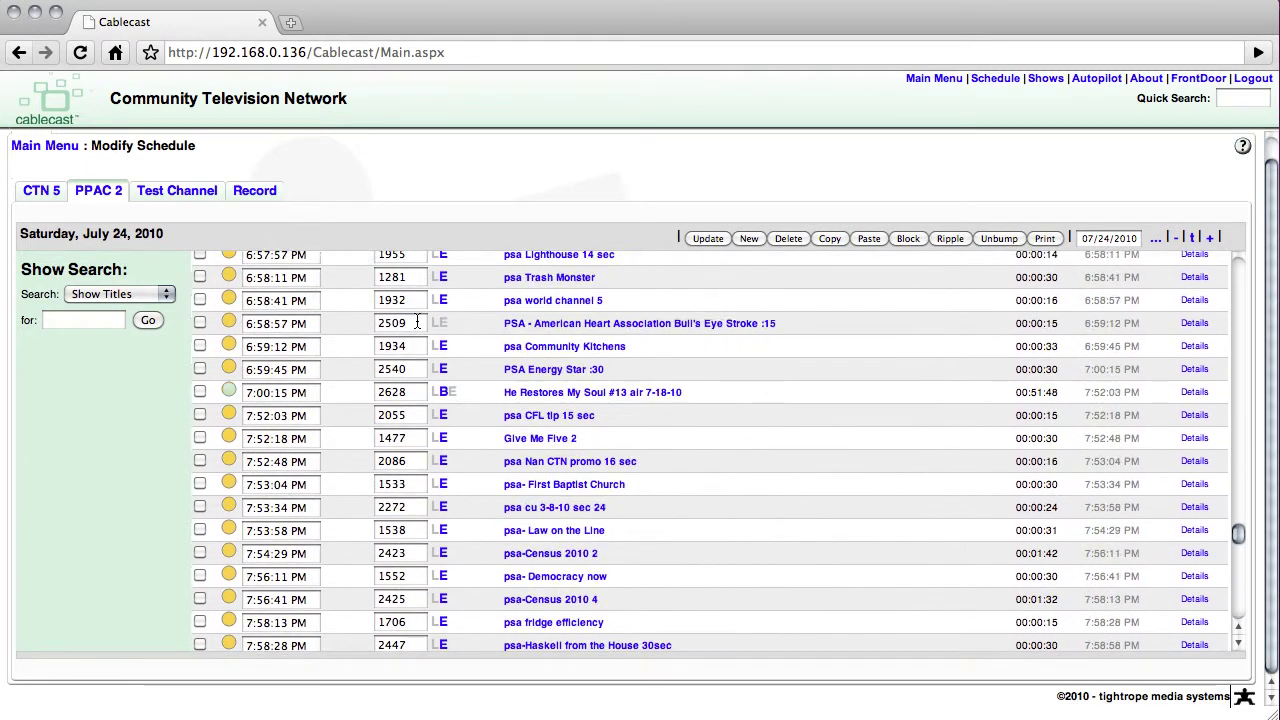
pyautogui.scroll(20, 417, 320)
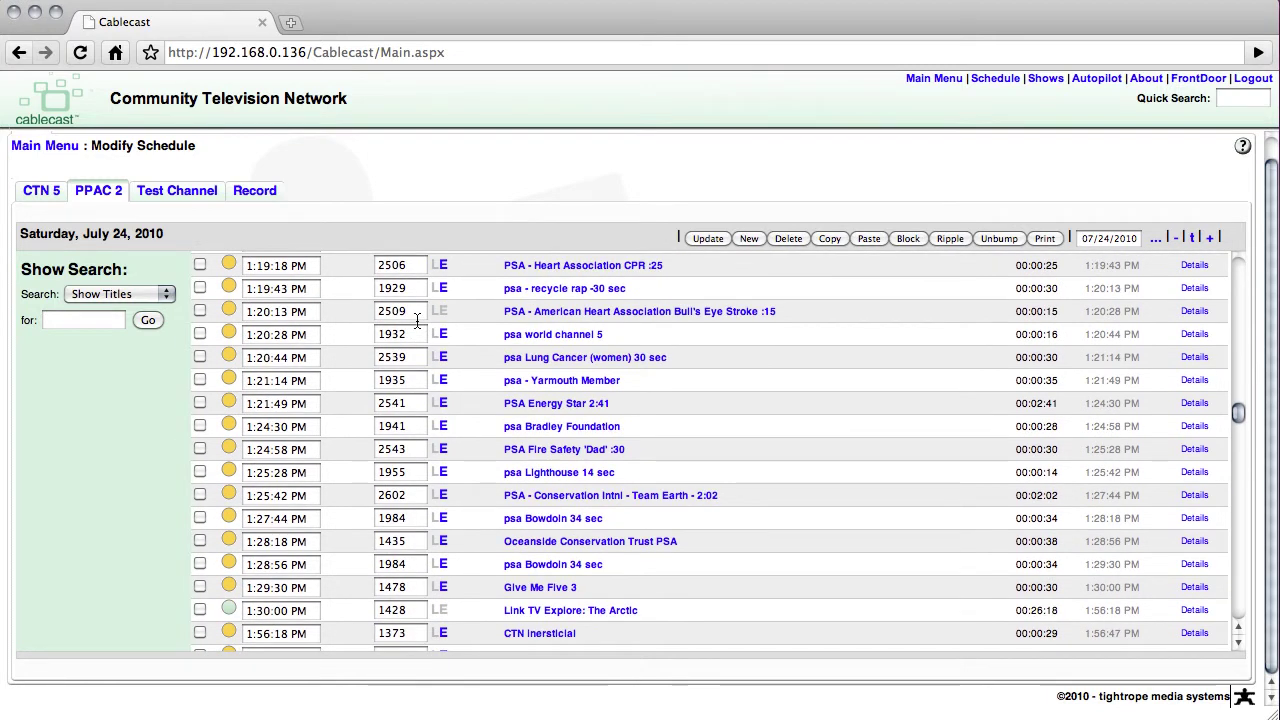
pyautogui.scroll(20, 417, 320)
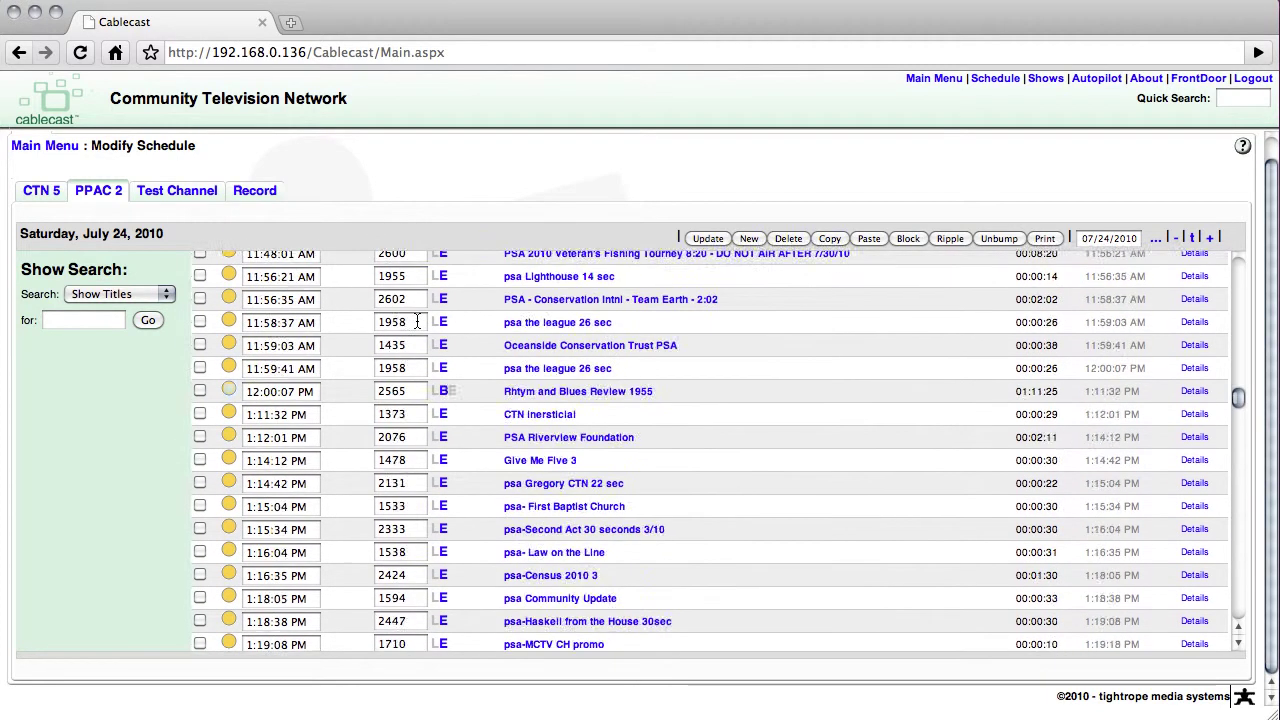
pyautogui.scroll(20, 417, 320)
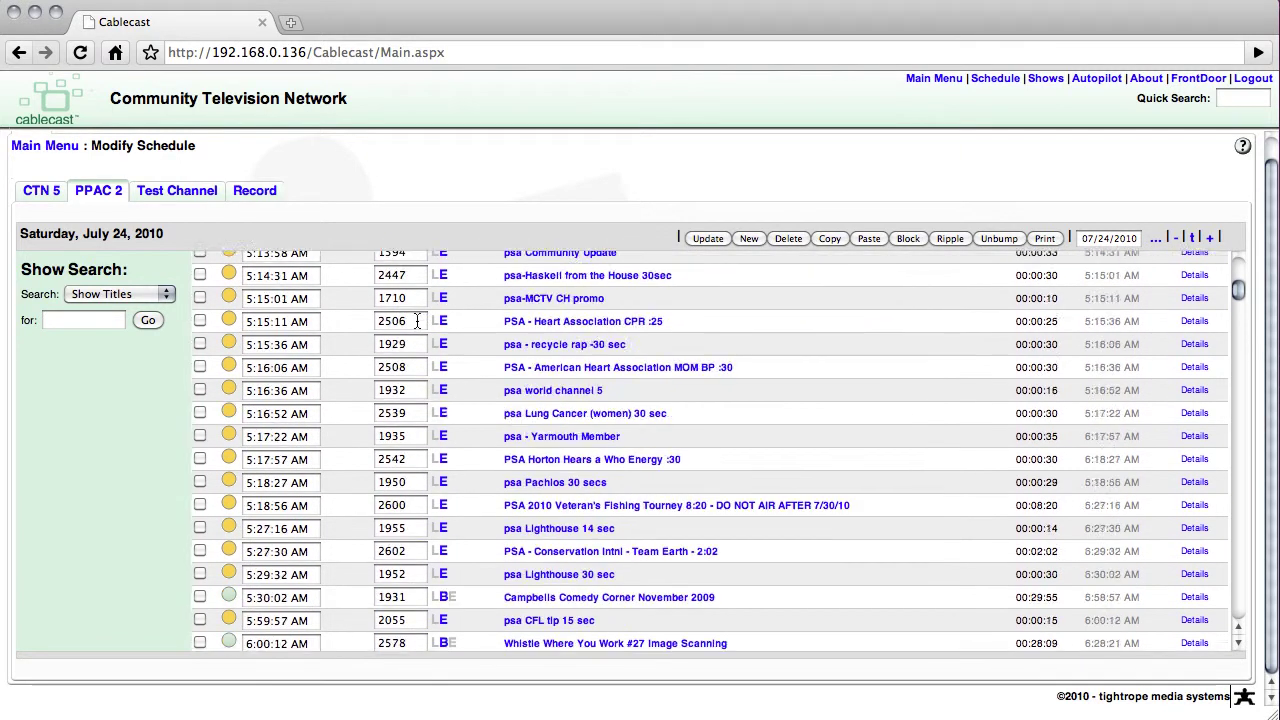
pyautogui.scroll(-3, 414, 325)
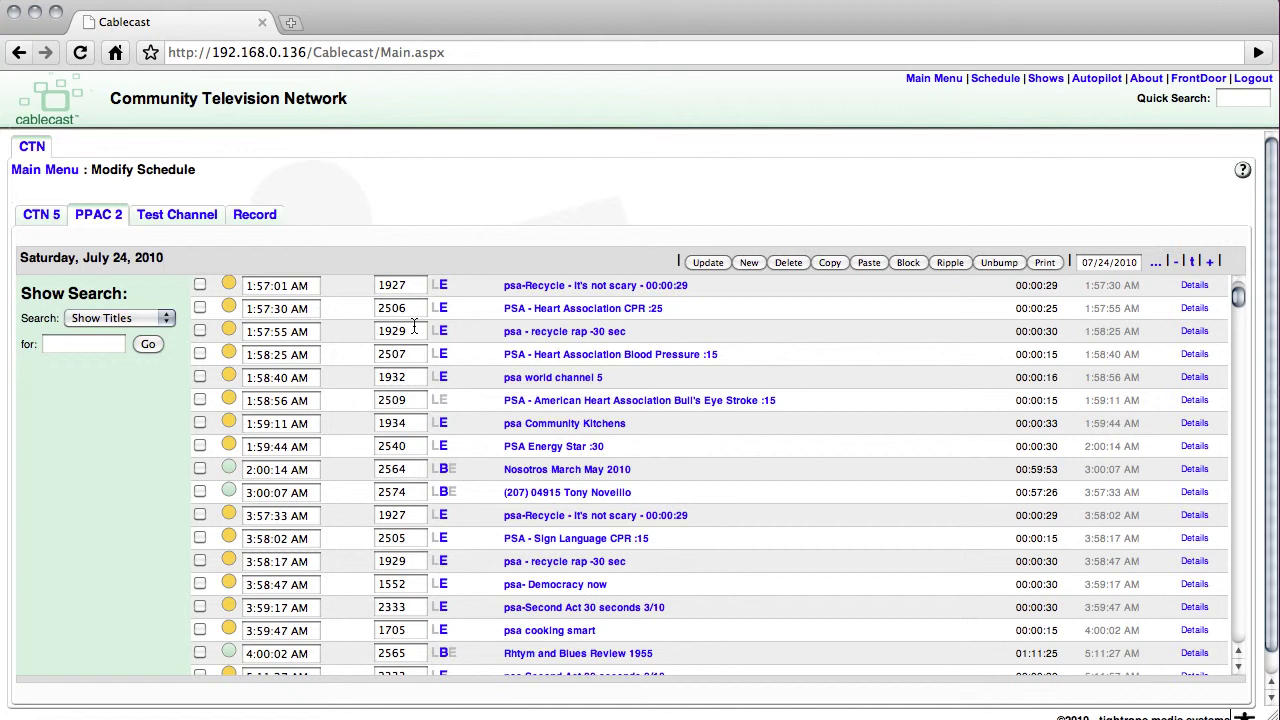
pyautogui.scroll(3, 414, 325)
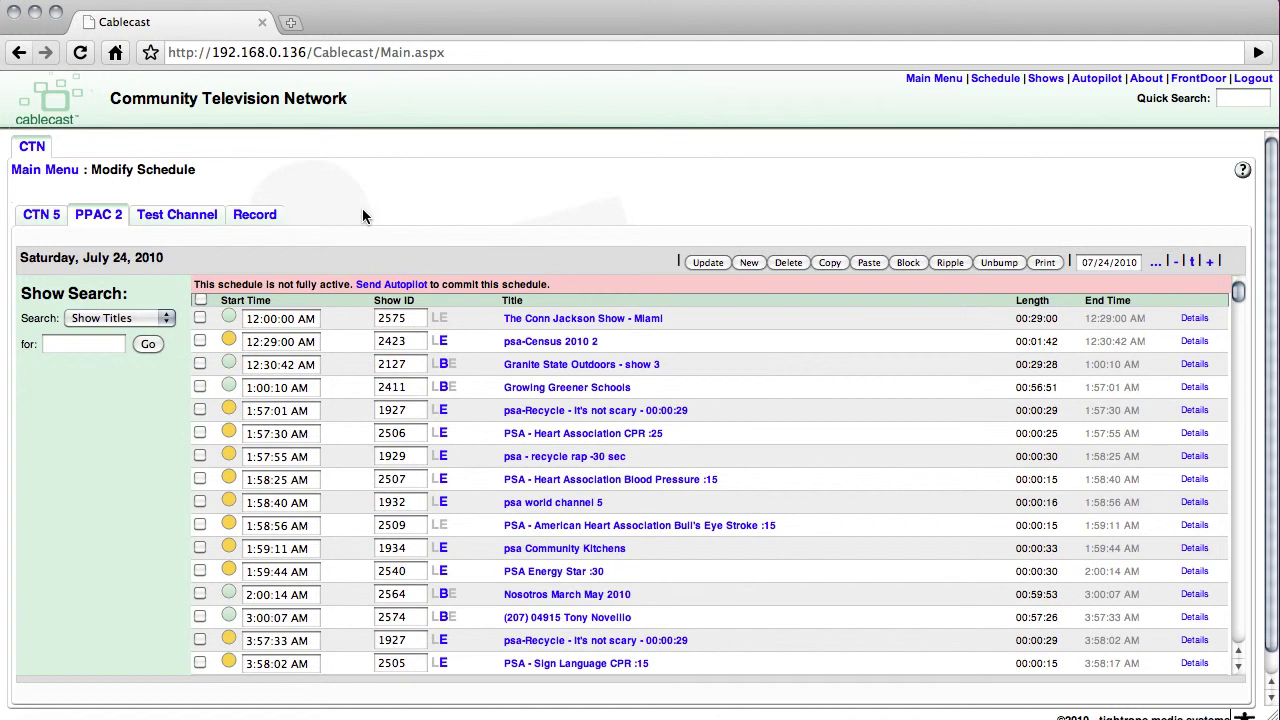
# Step: Open the Clear Filled Gaps batch function and set its From and To dates to 07/24/2010
pyautogui.click(927, 77)
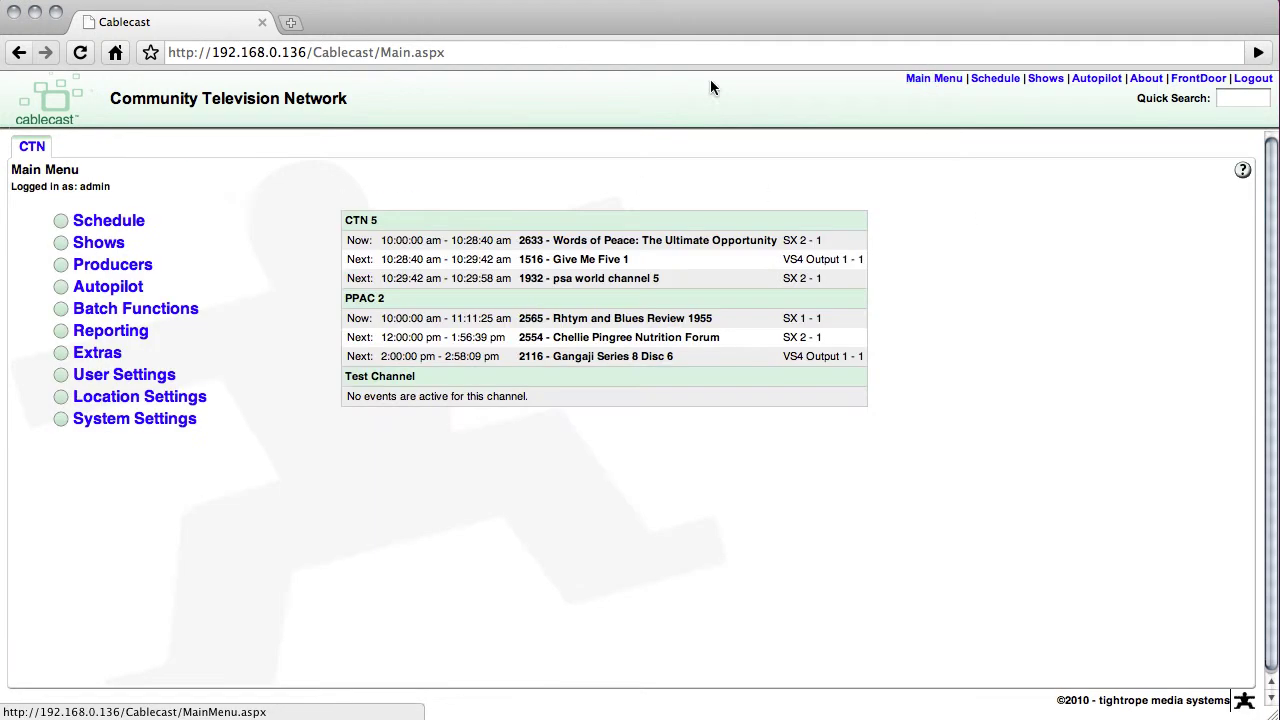
pyautogui.click(116, 310)
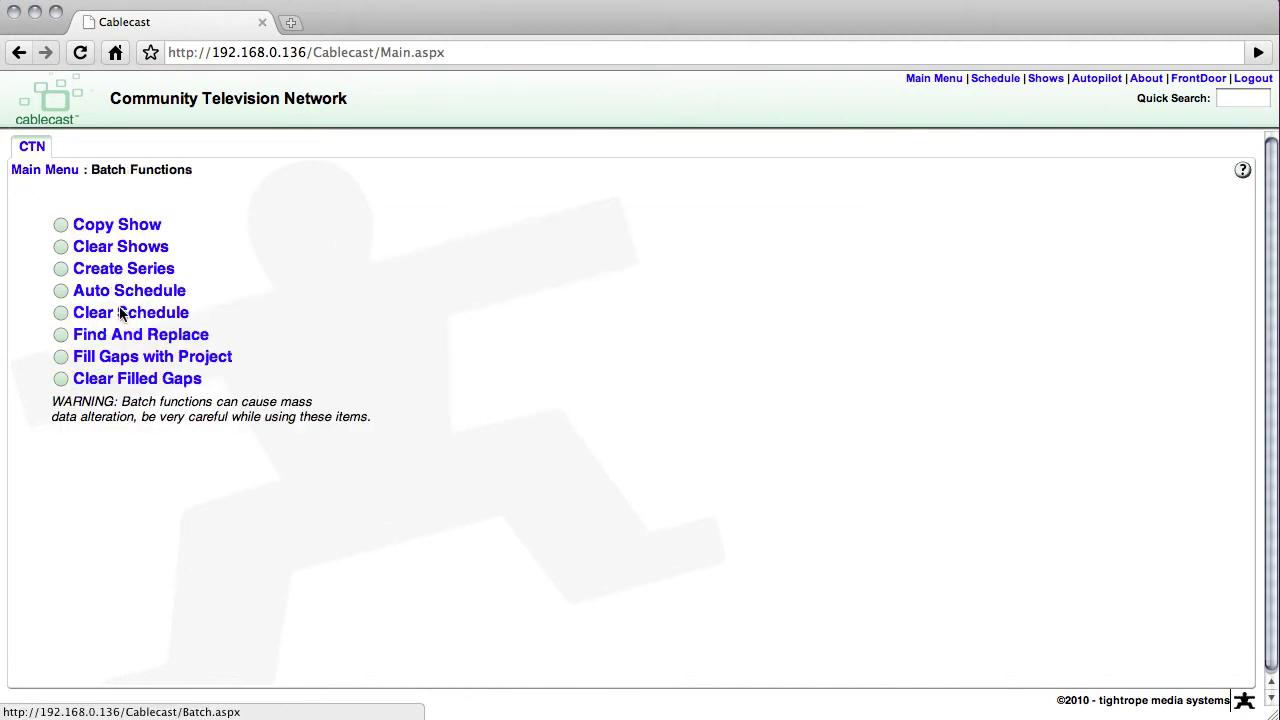
pyautogui.click(190, 388)
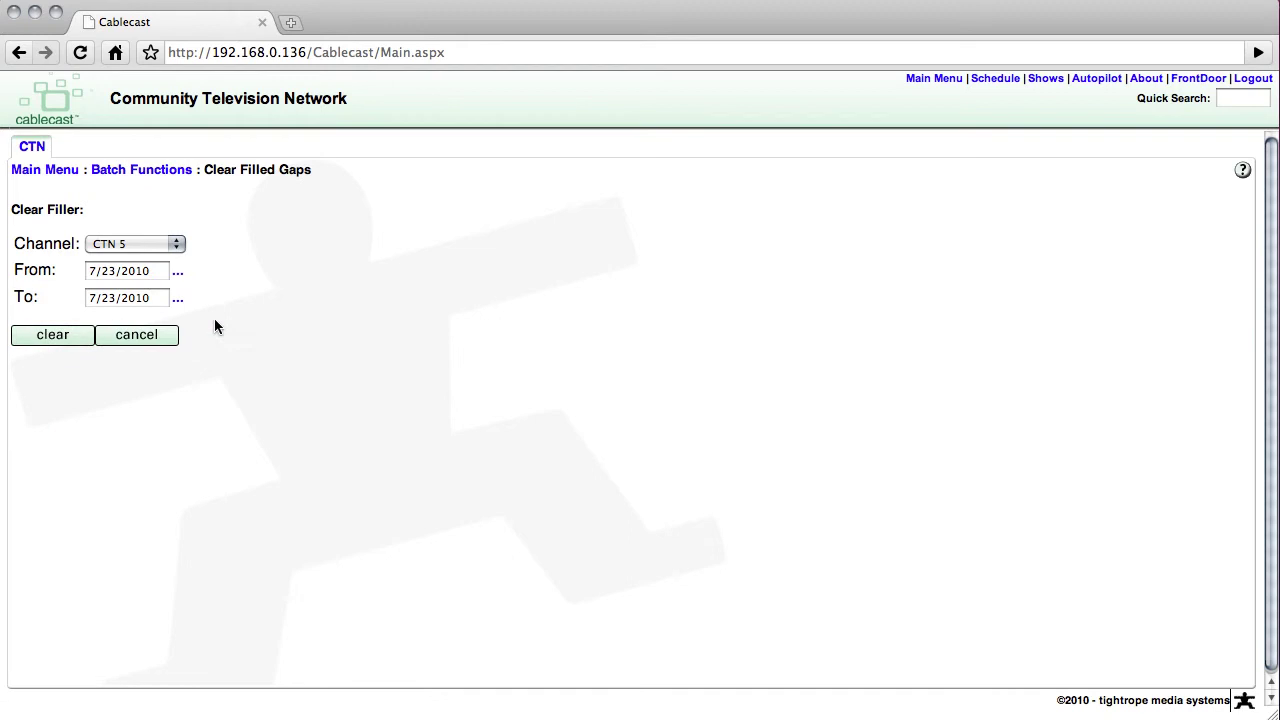
pyautogui.click(178, 272)
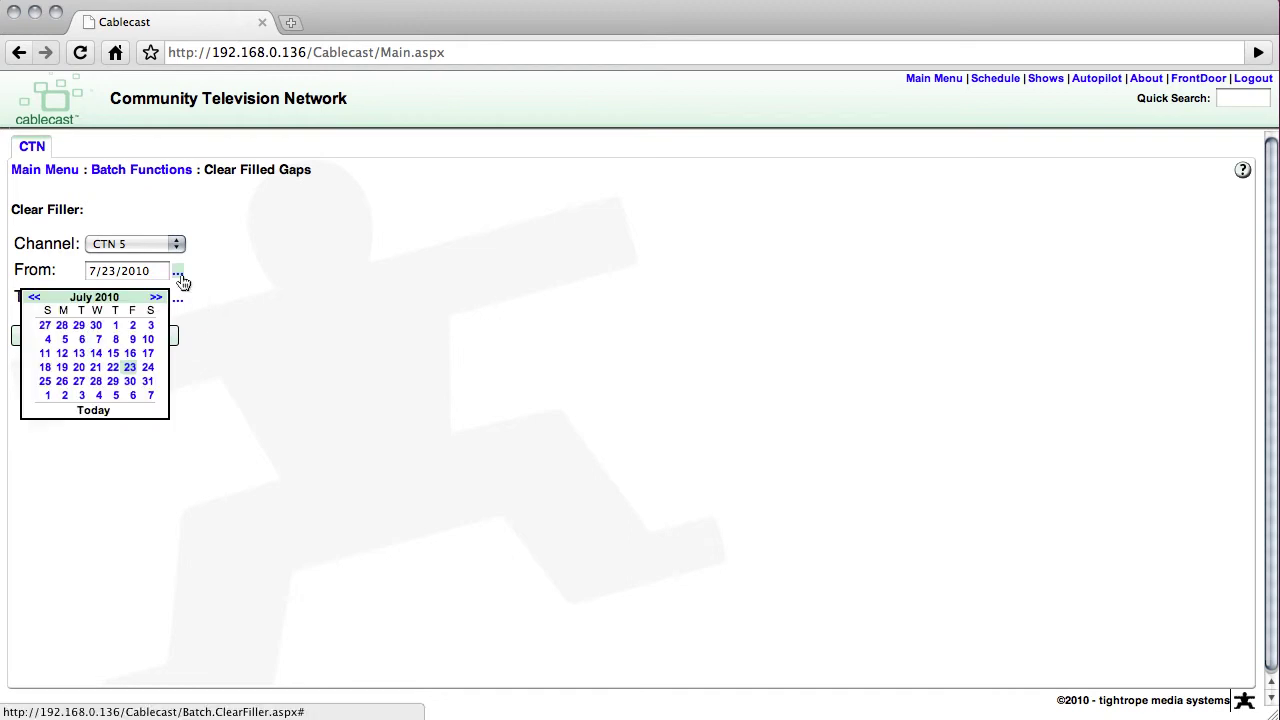
pyautogui.click(148, 371)
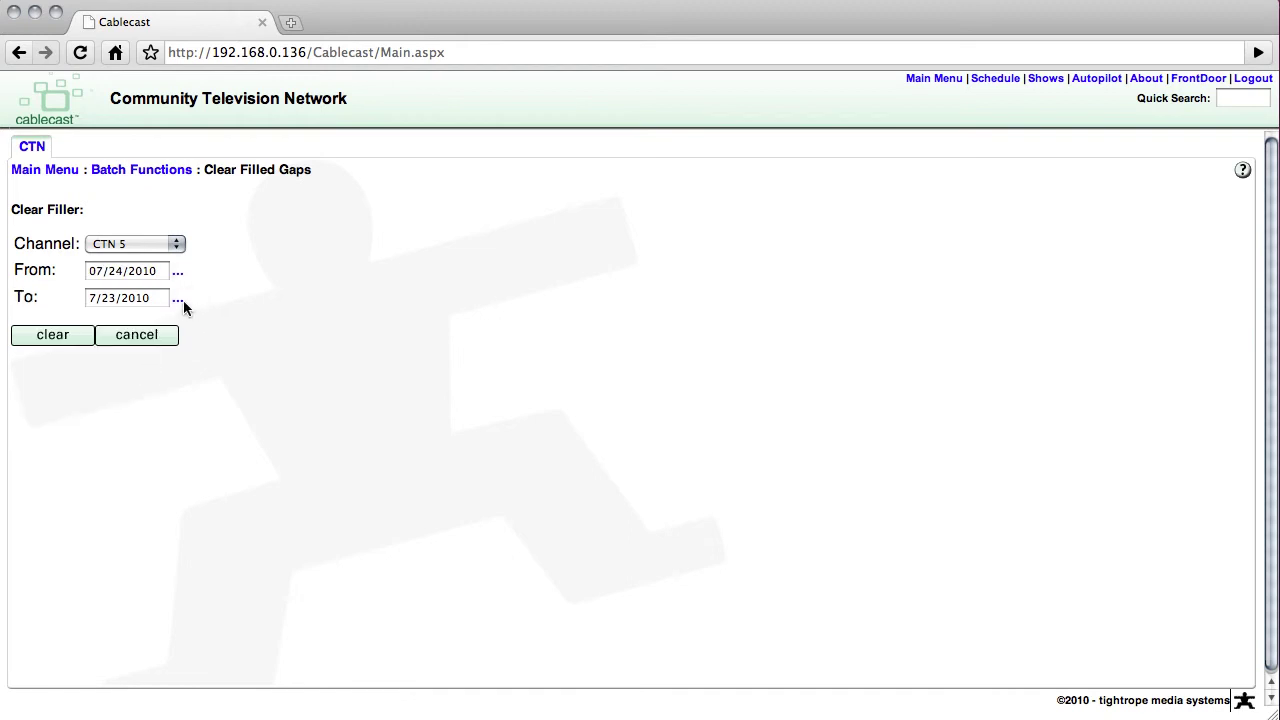
pyautogui.click(178, 299)
pyautogui.click(148, 394)
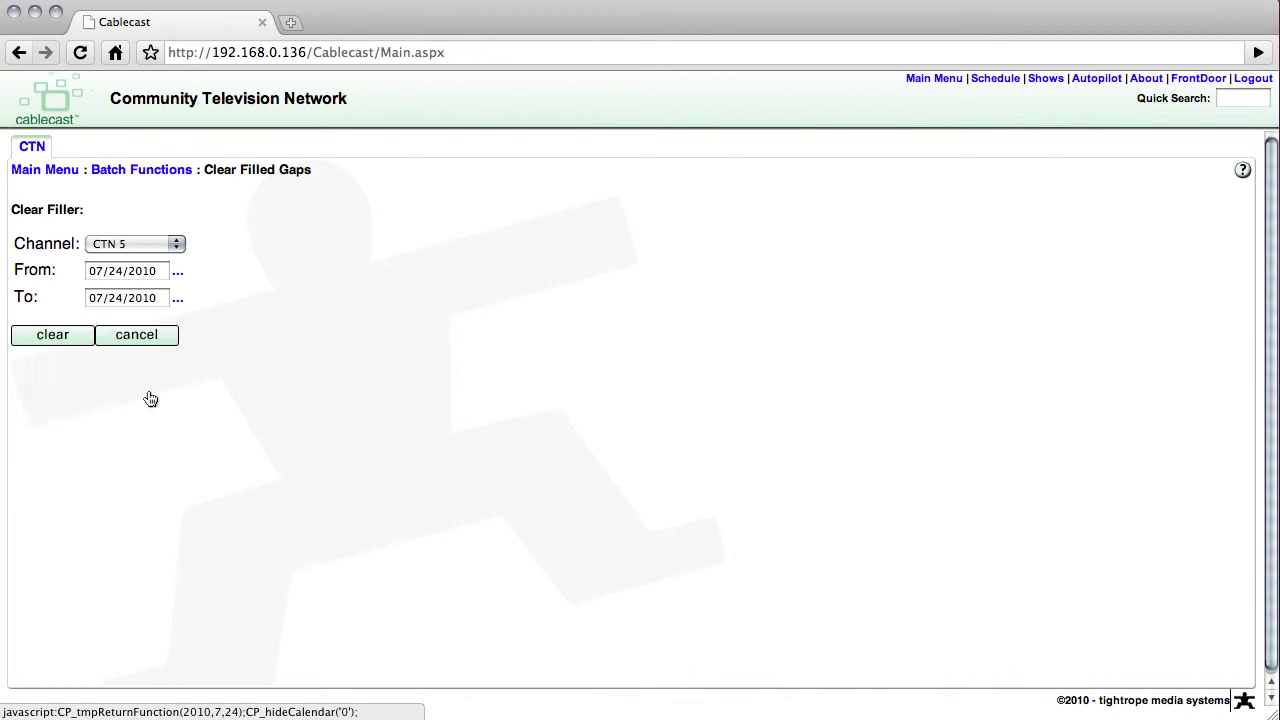
# Step: Choose PPAC 2 as the channel and clear its filler for the set dates
pyautogui.click(149, 252)
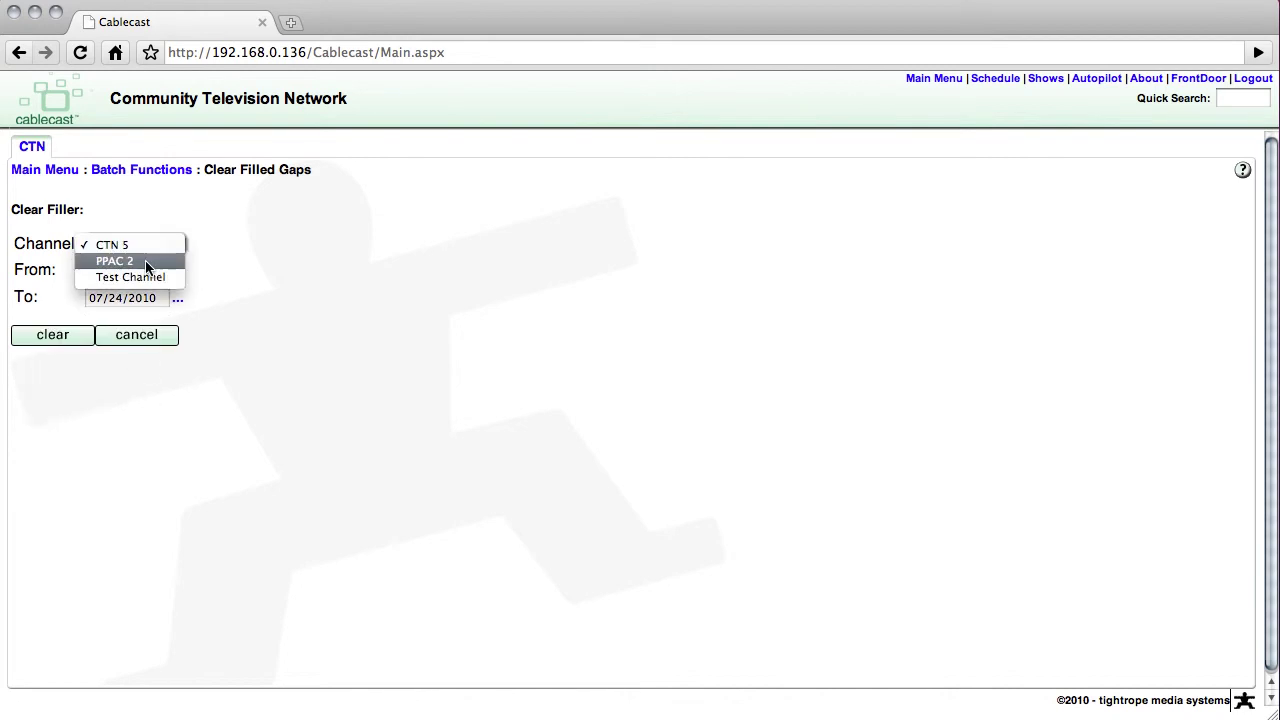
pyautogui.click(146, 263)
pyautogui.click(32, 341)
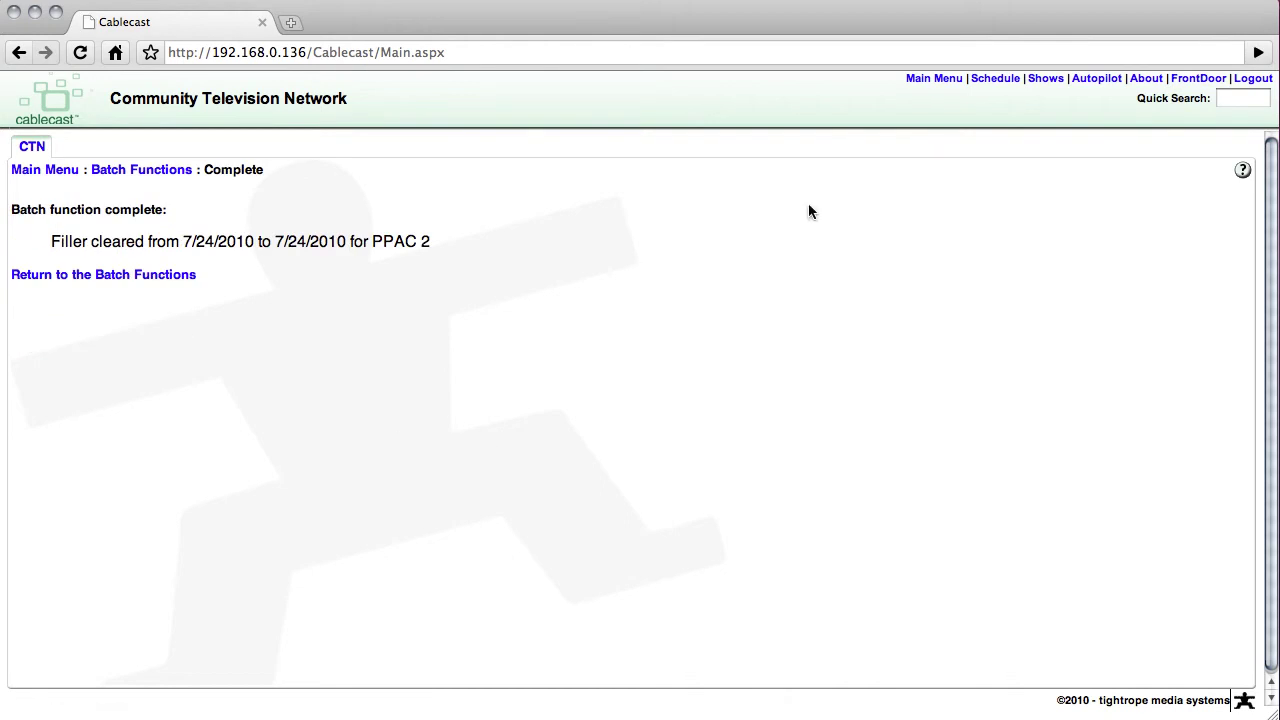
# Step: Reopen the PPAC 2 schedule and check the day's gaps after clearing the filler
pyautogui.click(993, 82)
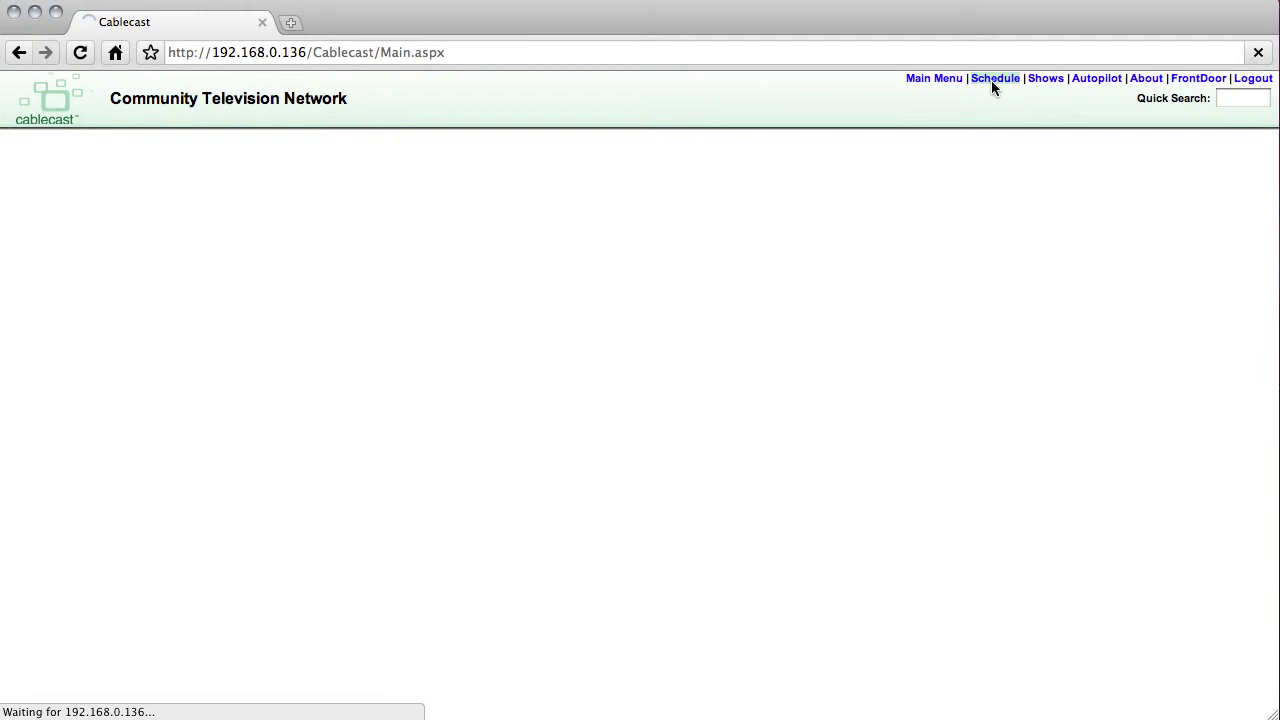
pyautogui.scroll(-10, 567, 375)
pyautogui.scroll(-15, 567, 375)
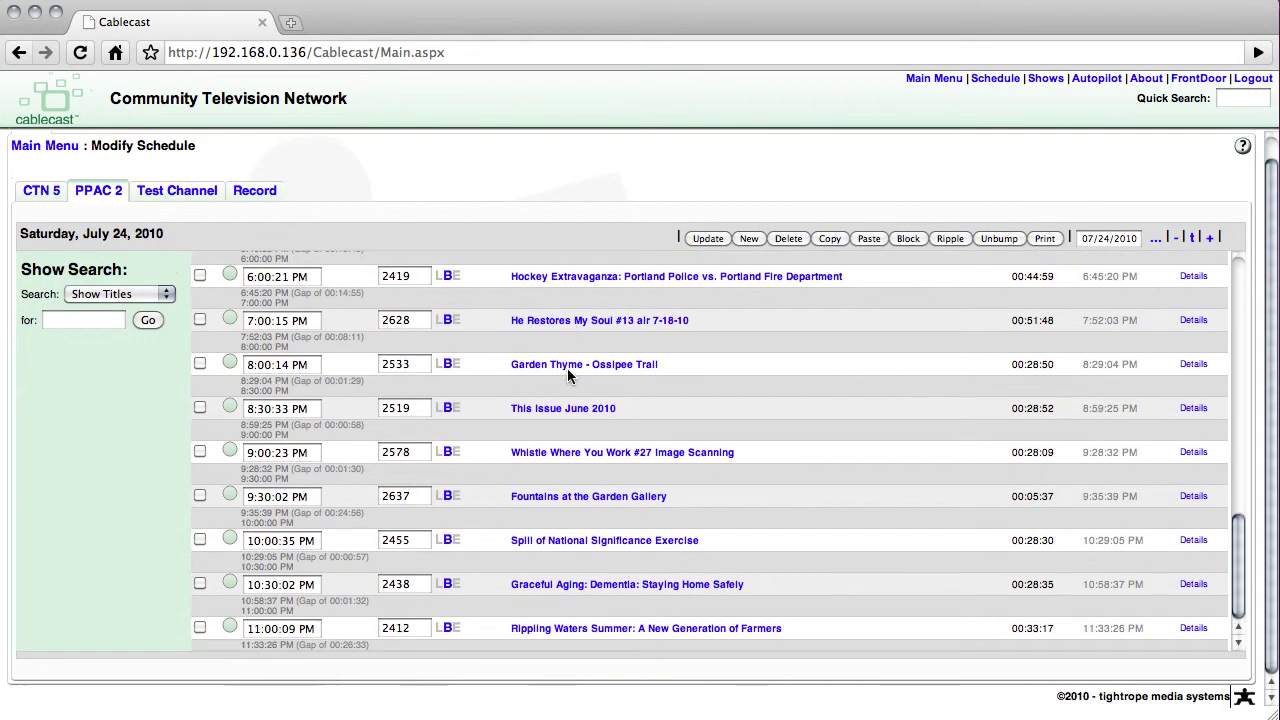
pyautogui.scroll(20, 567, 375)
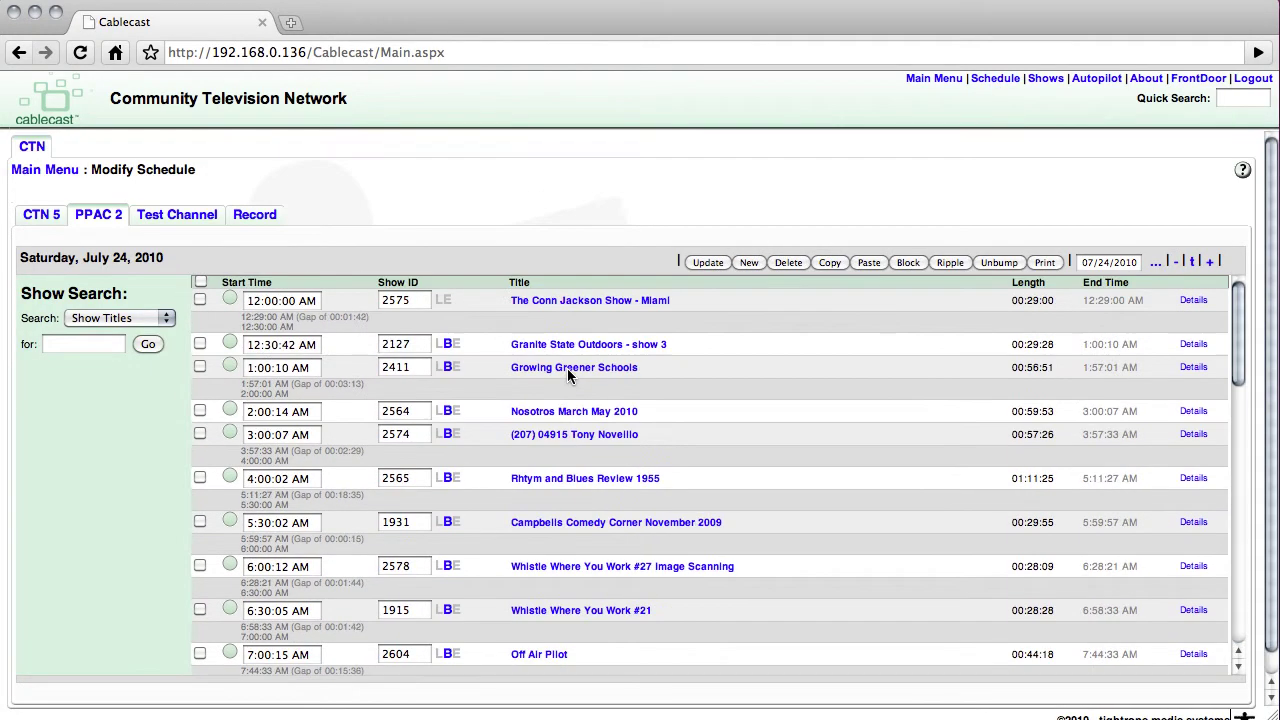
# Step: Search the show management projects for the project name "loop"
pyautogui.click(920, 86)
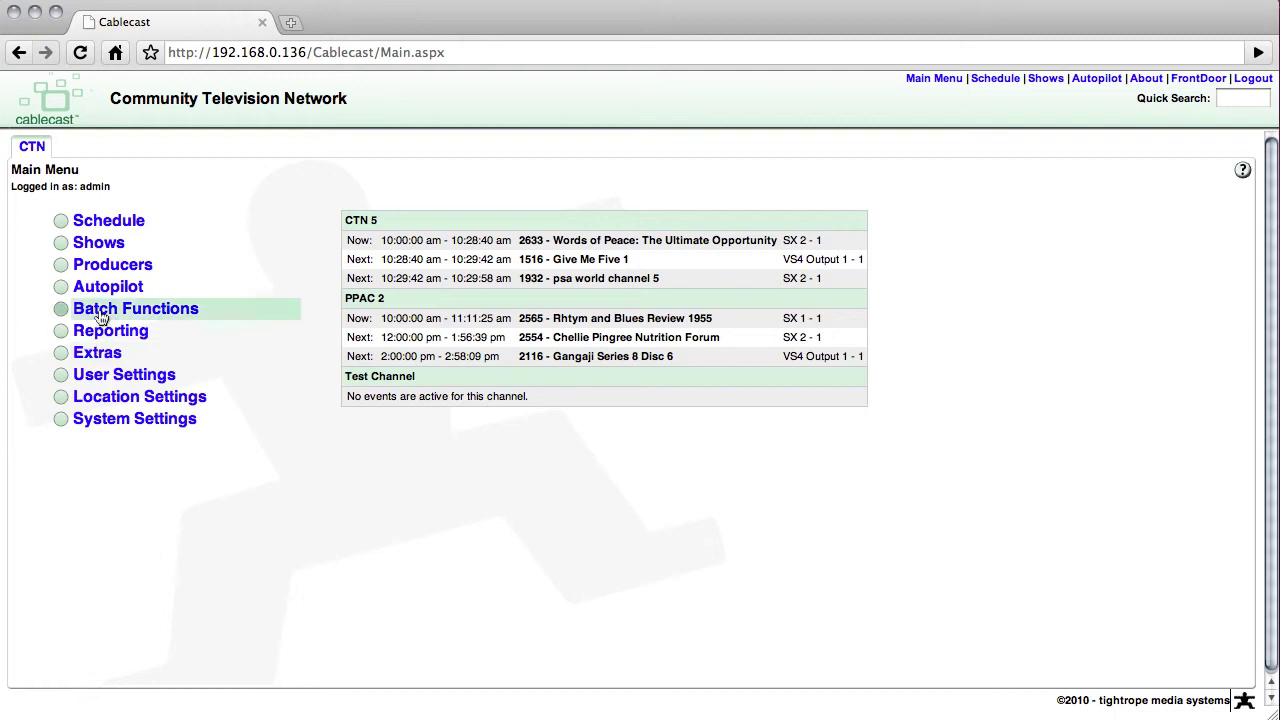
pyautogui.click(105, 245)
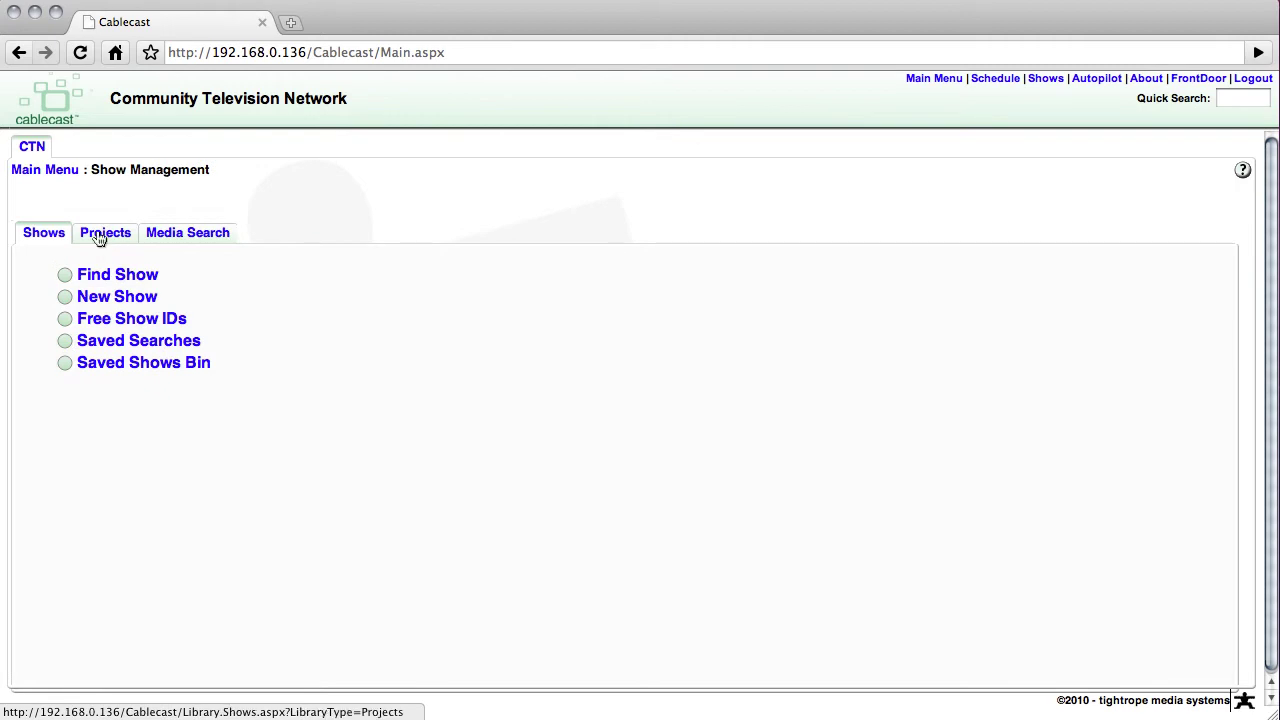
pyautogui.click(105, 233)
pyautogui.click(120, 285)
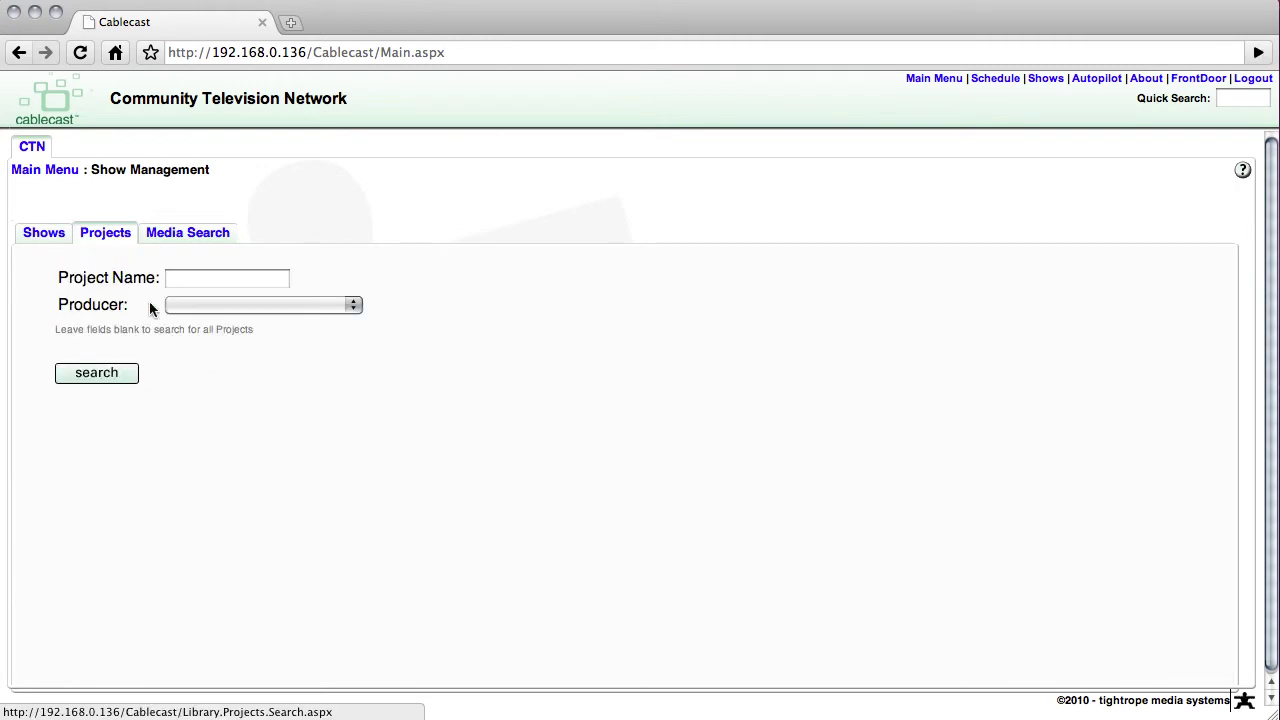
pyautogui.click(173, 286)
pyautogui.write('loop')
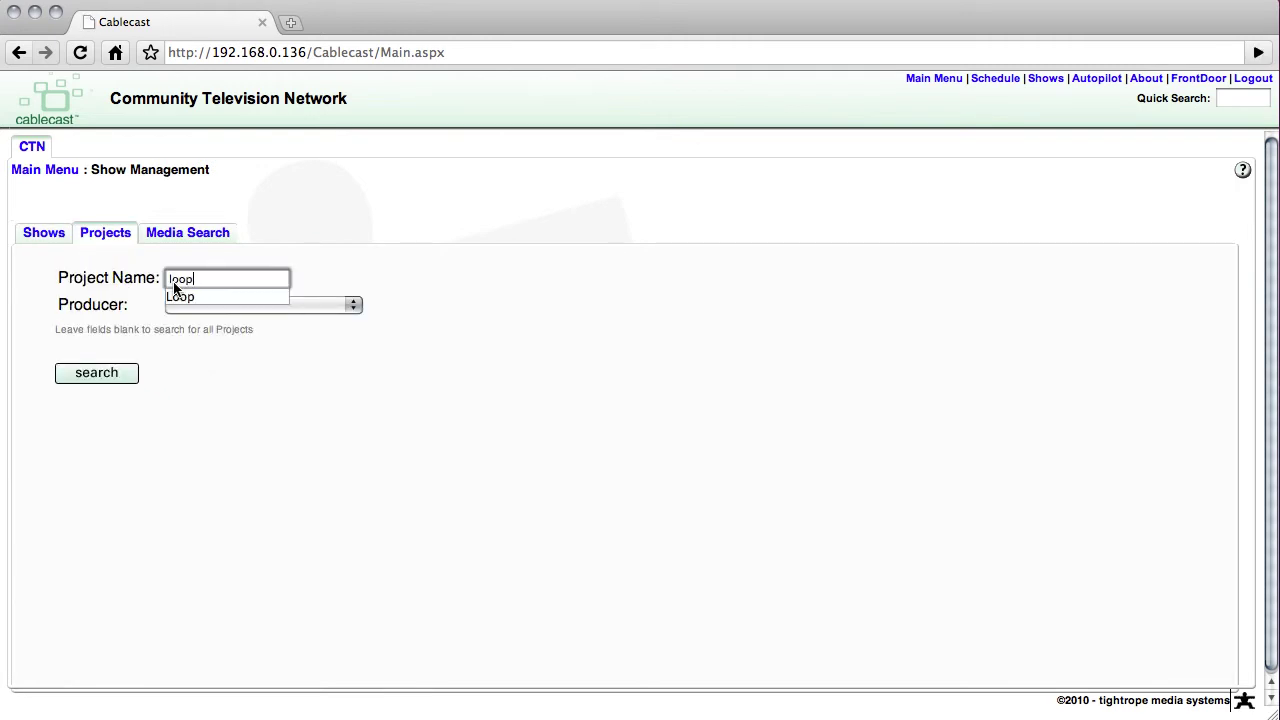
pyautogui.press('Return')
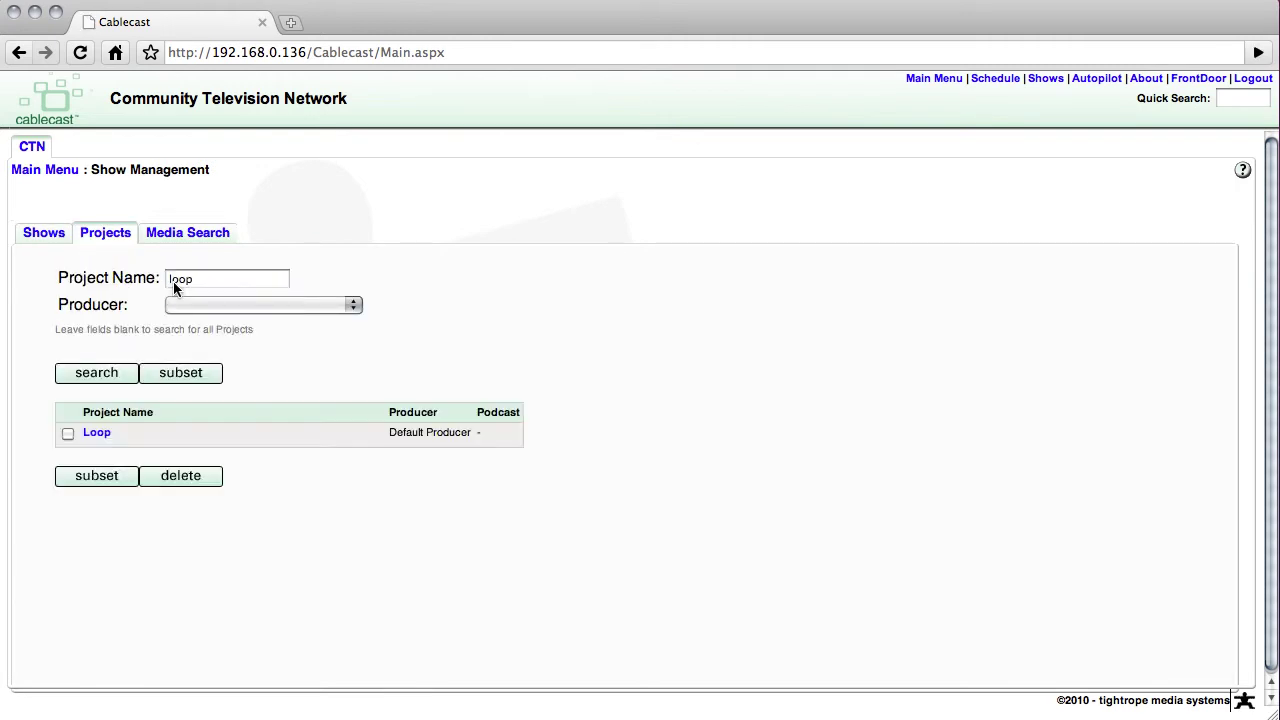
# Step: Open the Loop project to review its details, and open the Fill Gaps with Project batch function
pyautogui.click(95, 434)
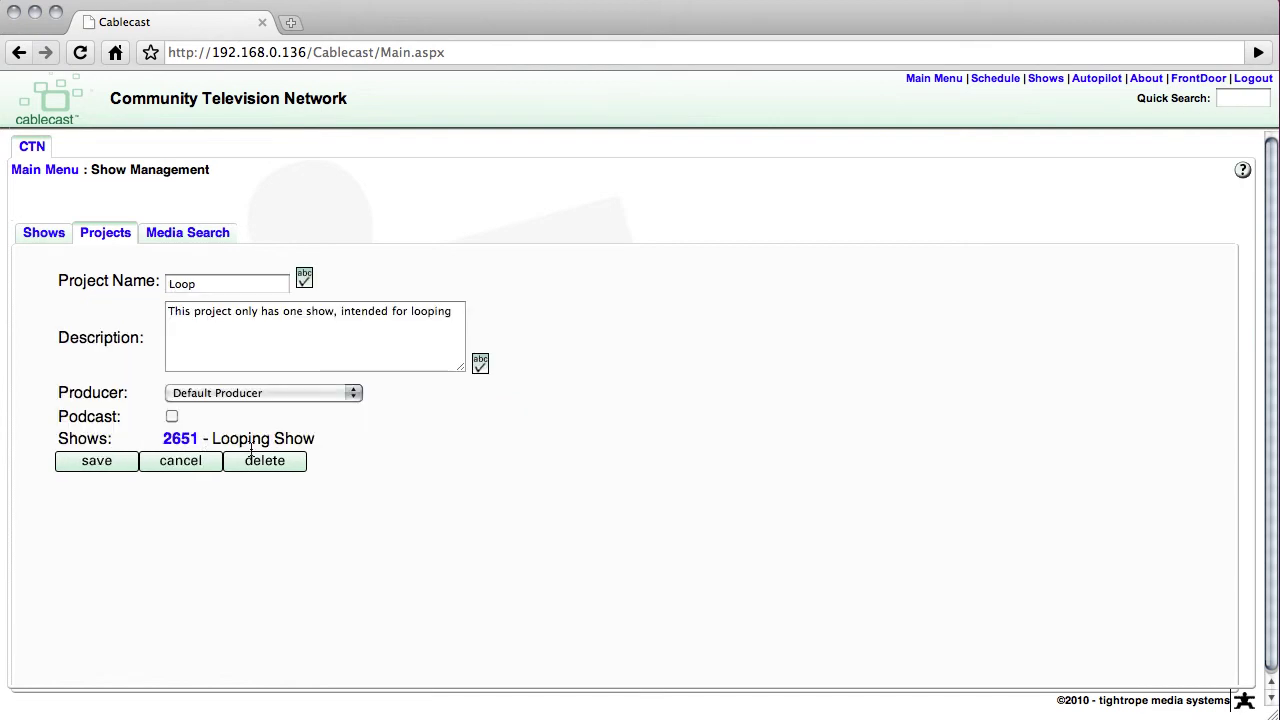
pyautogui.click(27, 175)
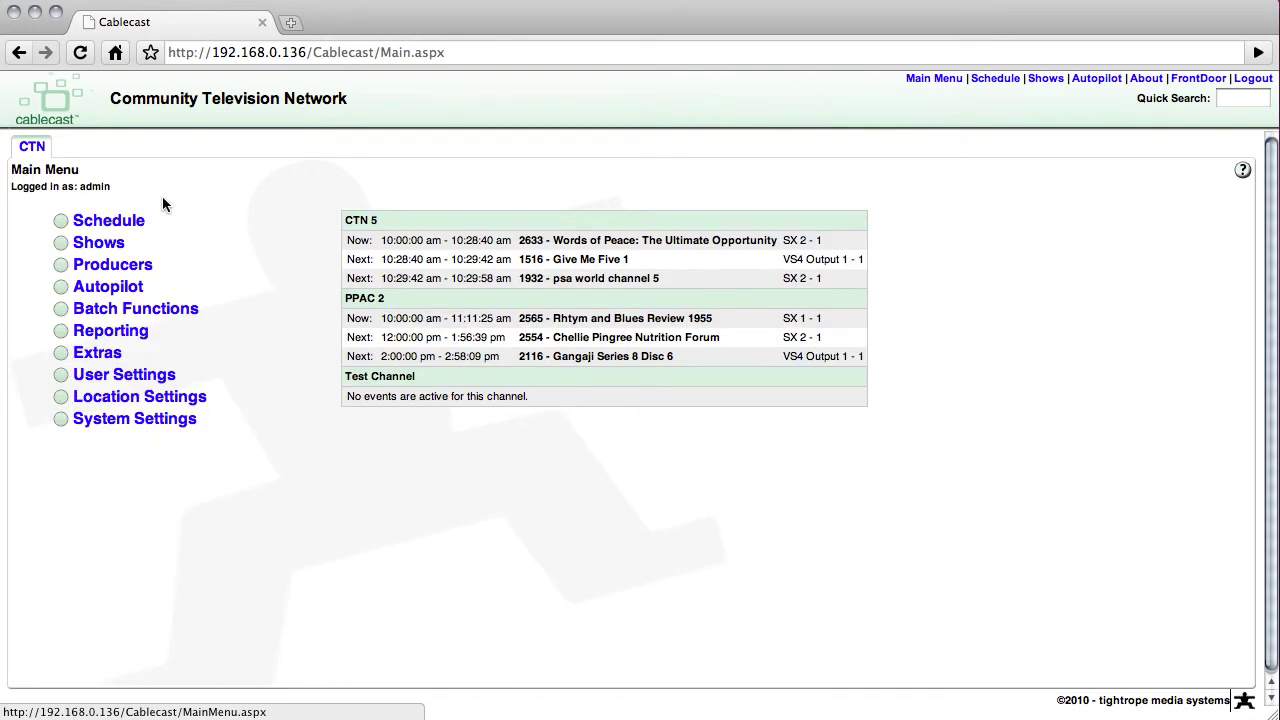
pyautogui.click(135, 310)
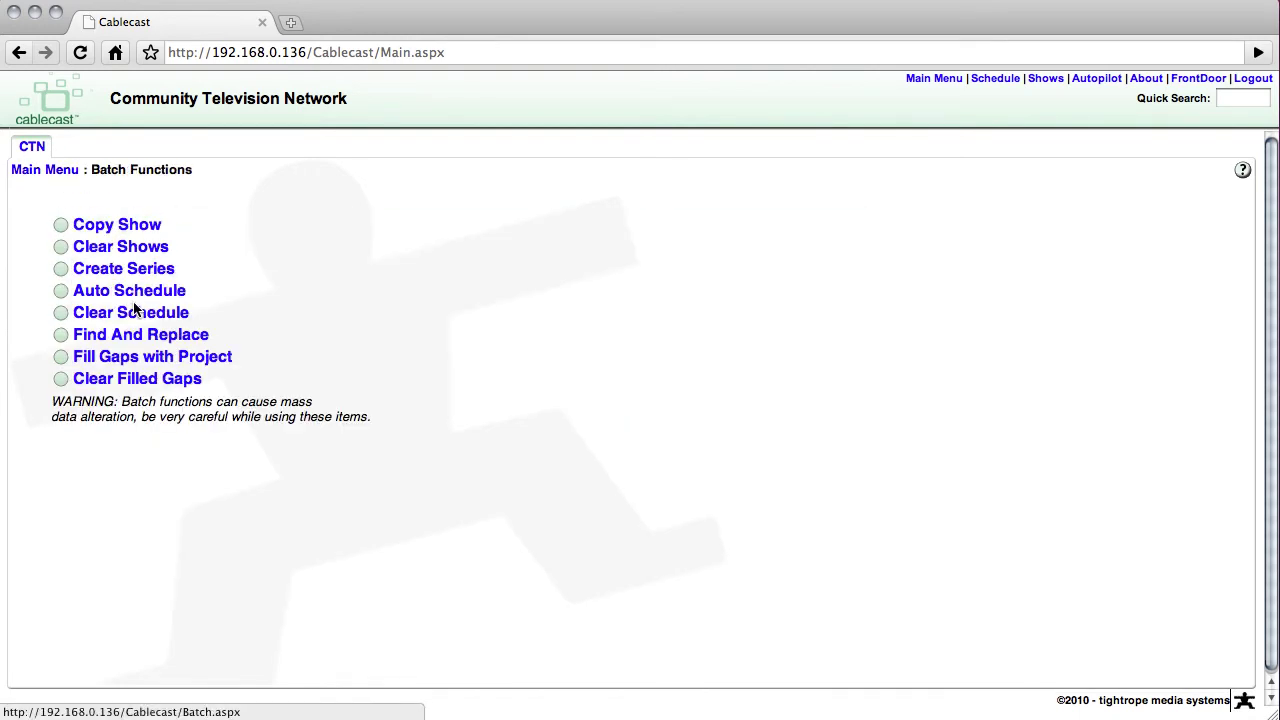
pyautogui.click(135, 358)
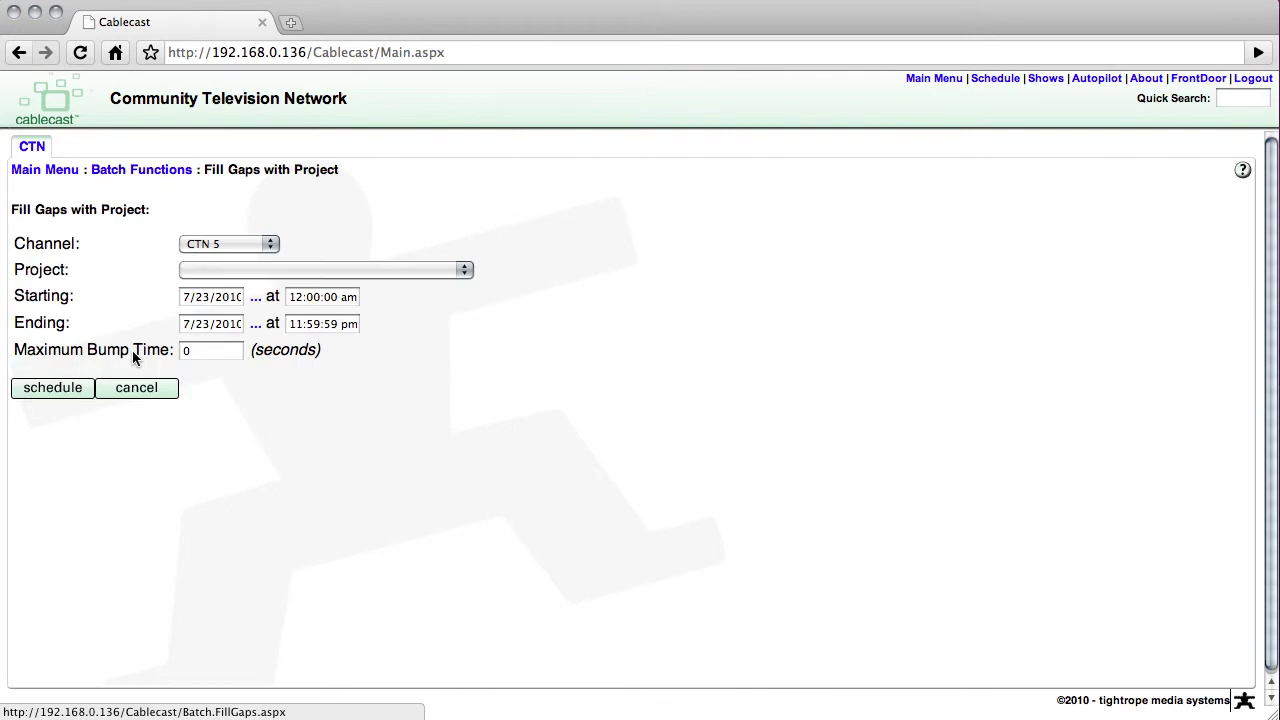
# Step: Fill the Test Channel's gaps for 7/23/2010 with the Loop project, using a maximum bump time of 0 seconds
pyautogui.click(217, 246)
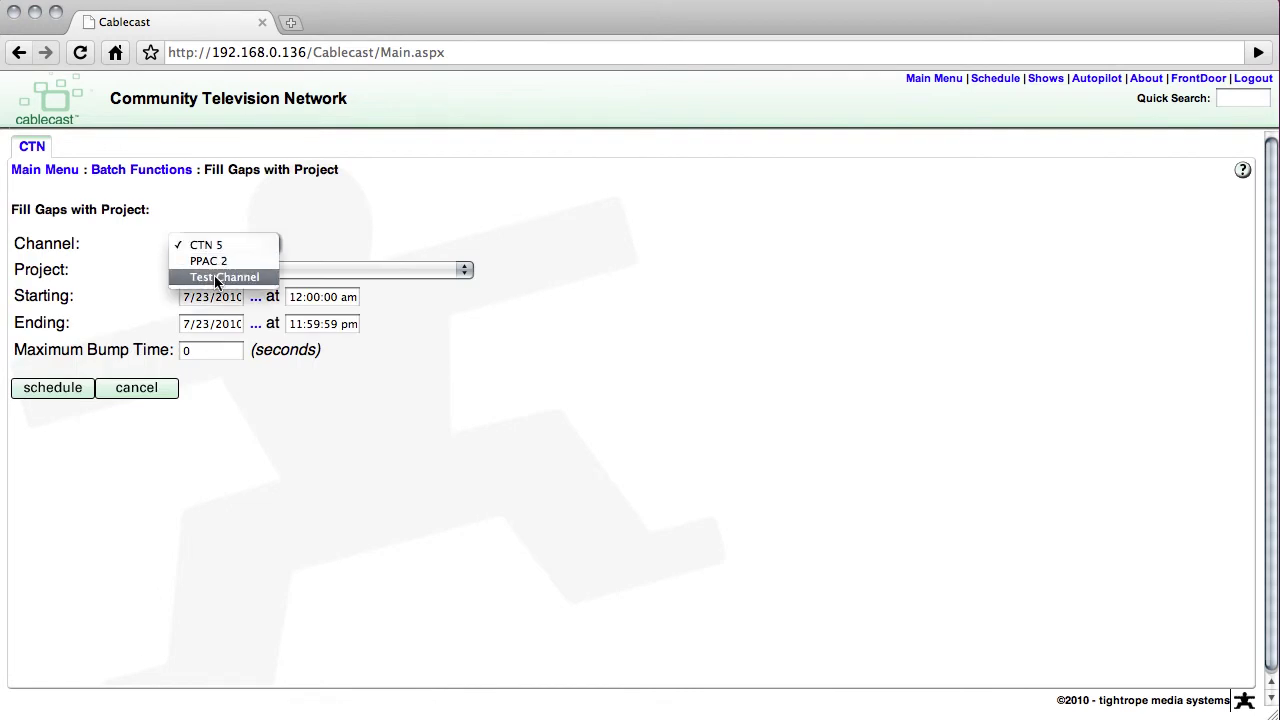
pyautogui.click(214, 274)
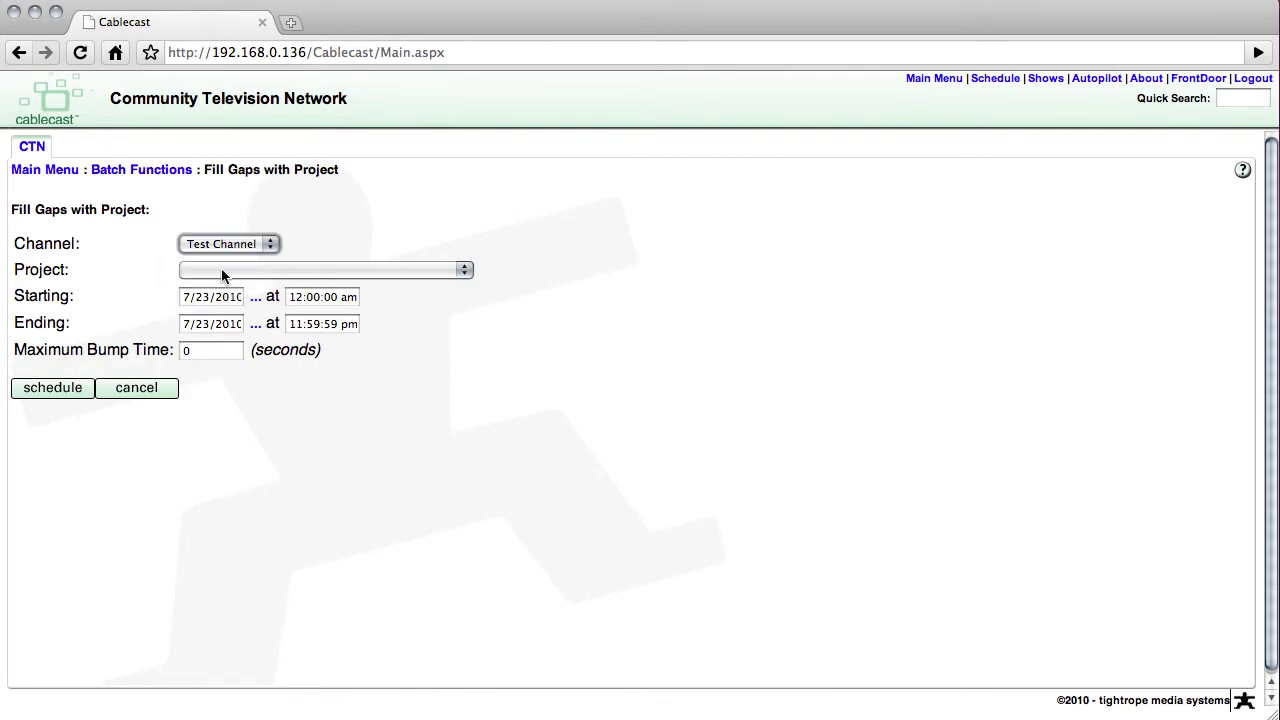
pyautogui.click(221, 270)
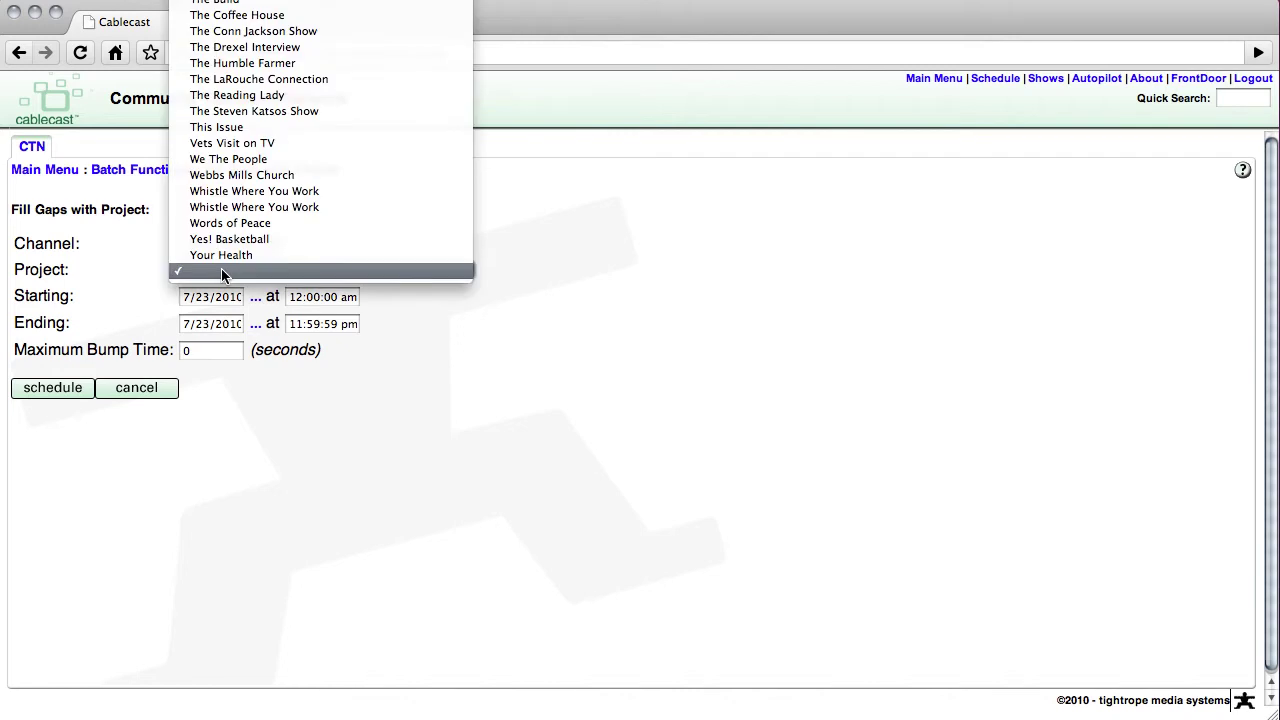
pyautogui.write('loop')
pyautogui.press('Return')
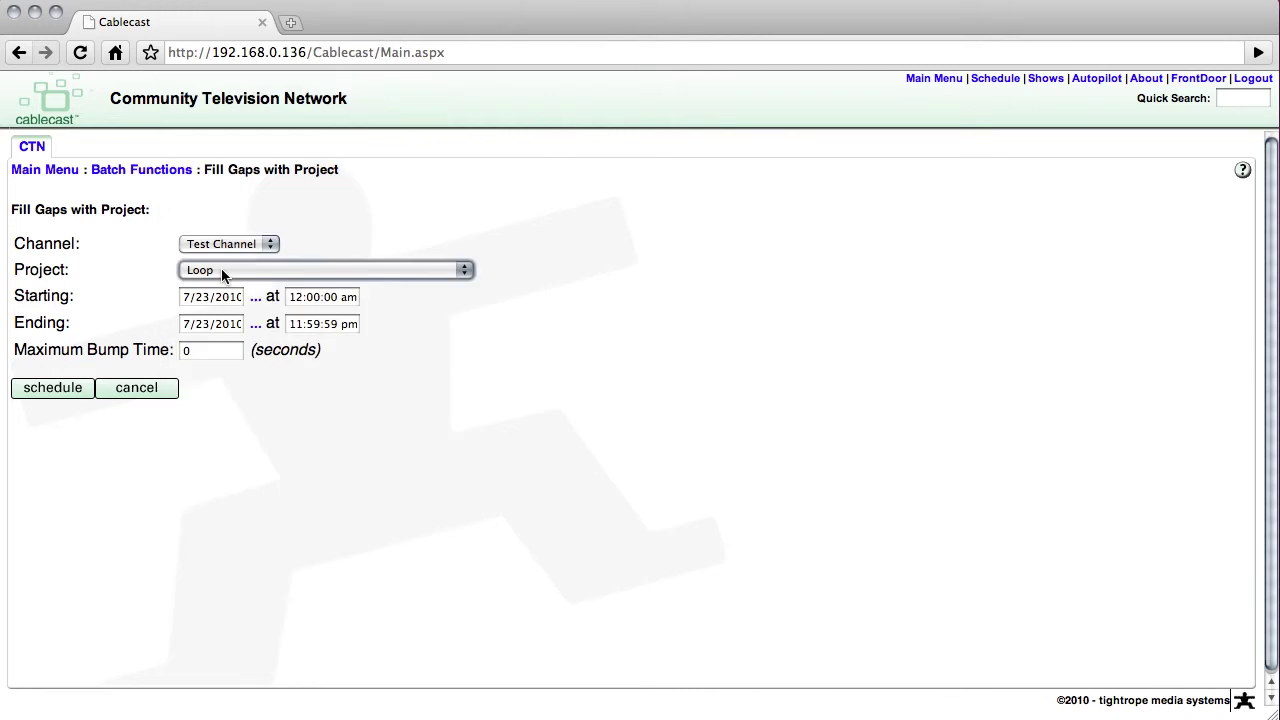
pyautogui.click(216, 354)
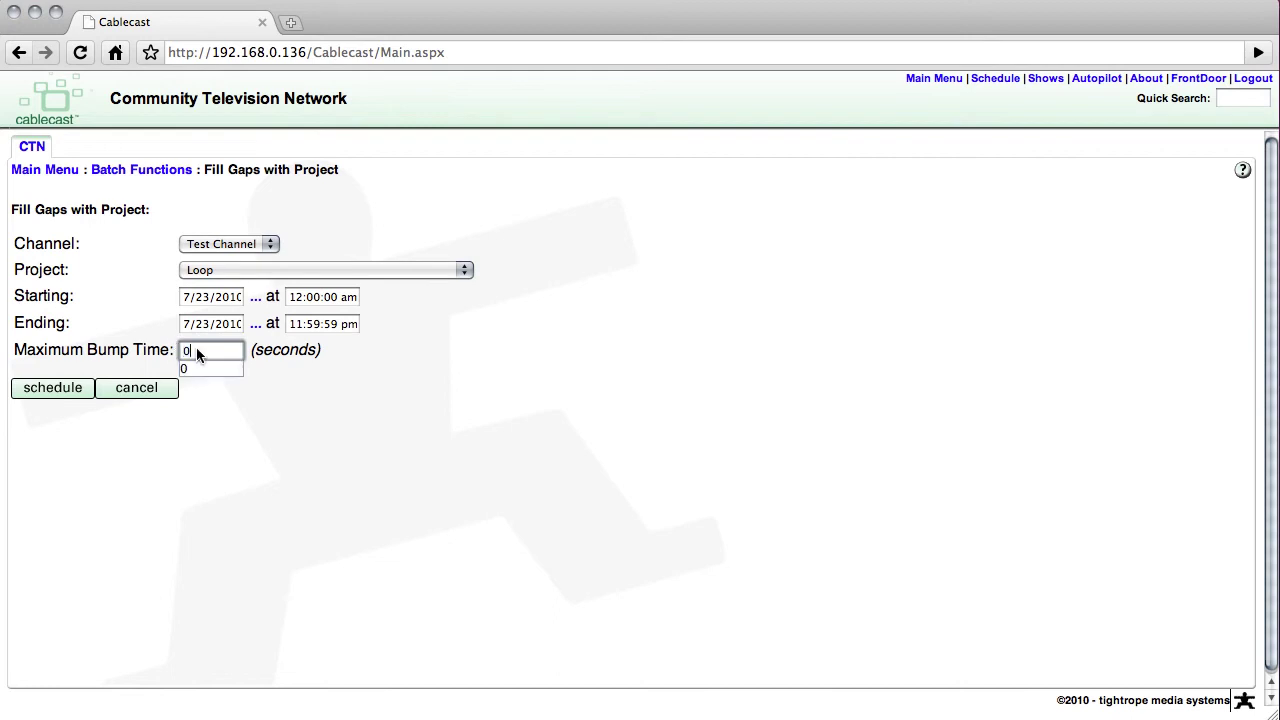
pyautogui.click(360, 384)
pyautogui.click(80, 393)
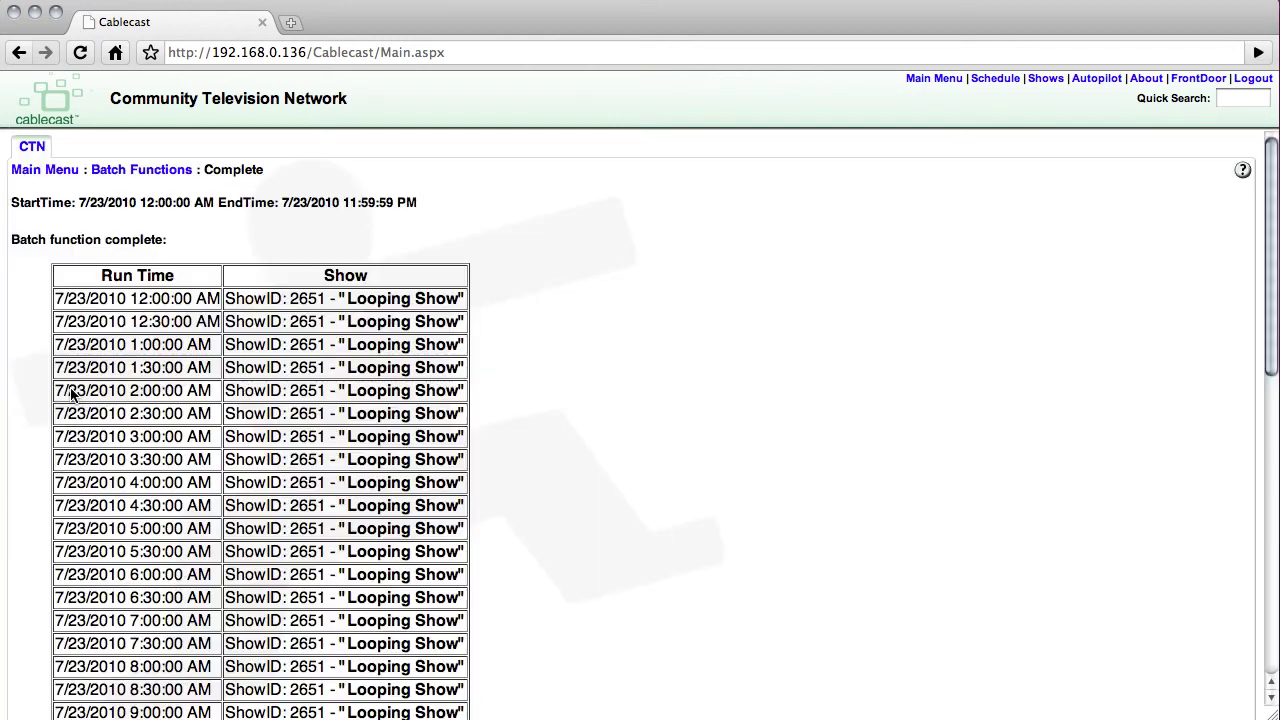
# Step: Review the batch function's list of scheduled shows and check the Test Channel schedule for July 23, 2010
pyautogui.scroll(-6, 340, 338)
pyautogui.scroll(-4, 337, 340)
pyautogui.scroll(12, 337, 340)
pyautogui.click(996, 80)
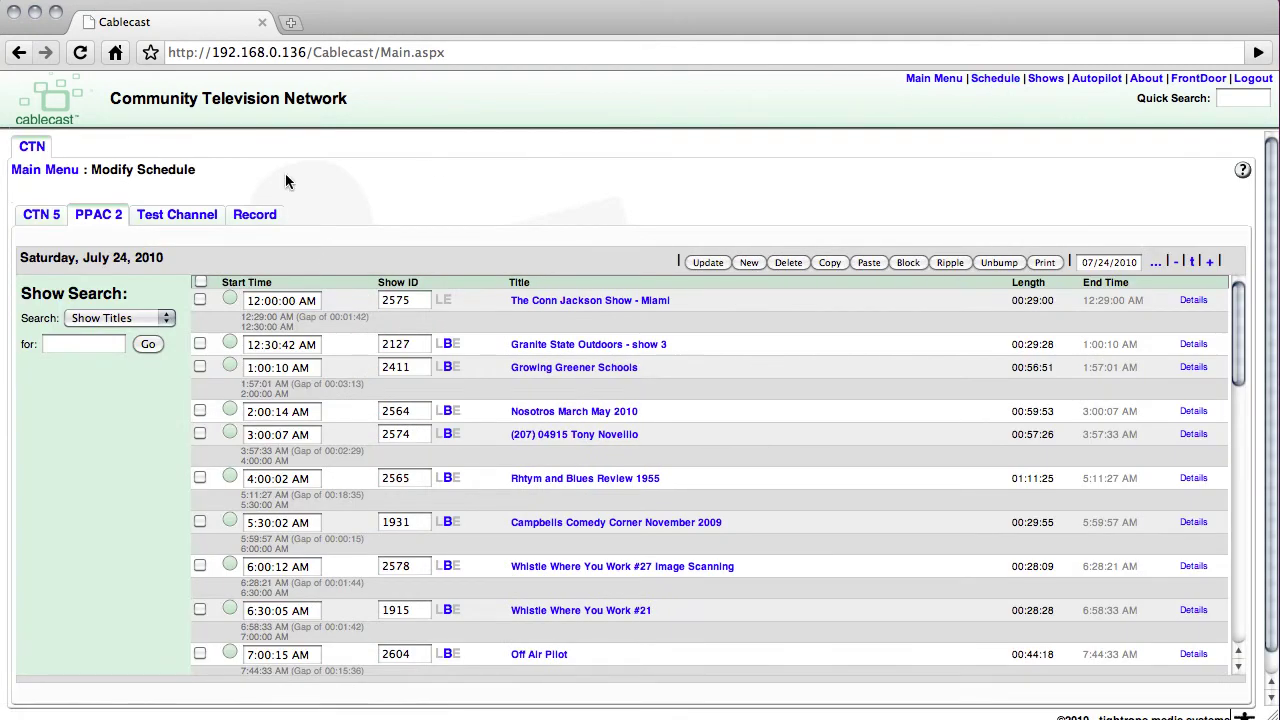
pyautogui.click(208, 213)
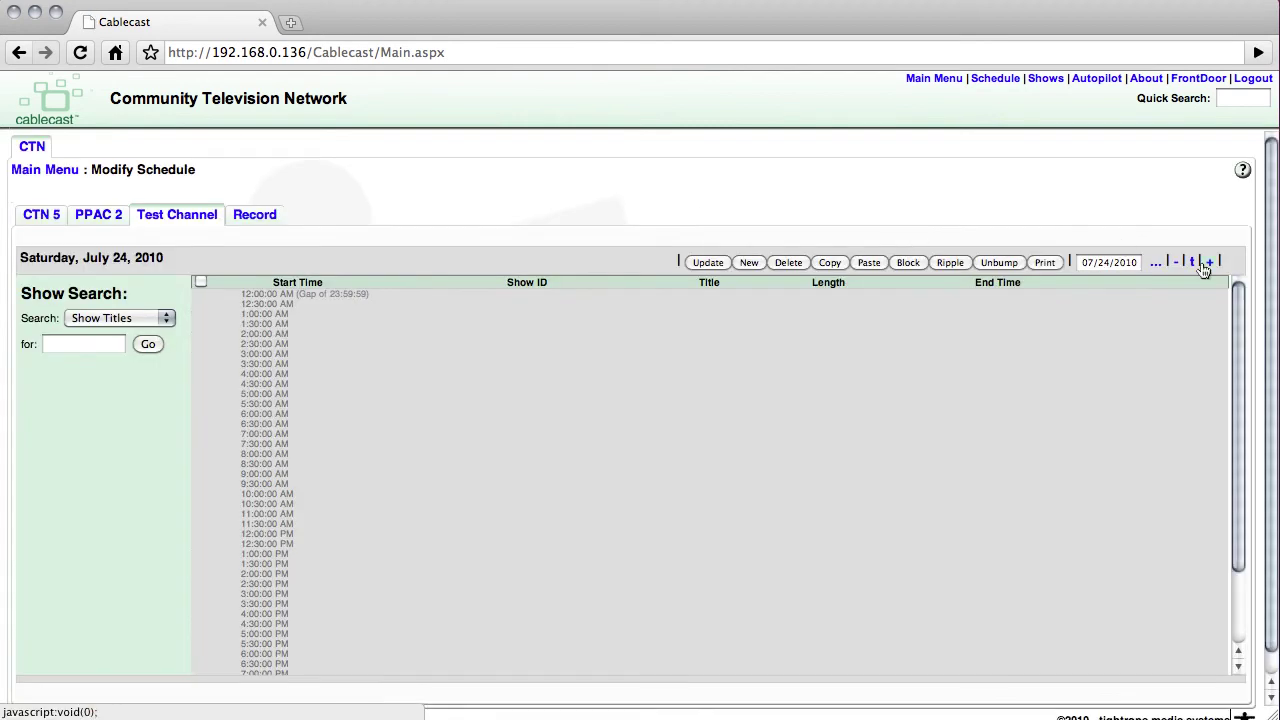
pyautogui.click(1178, 266)
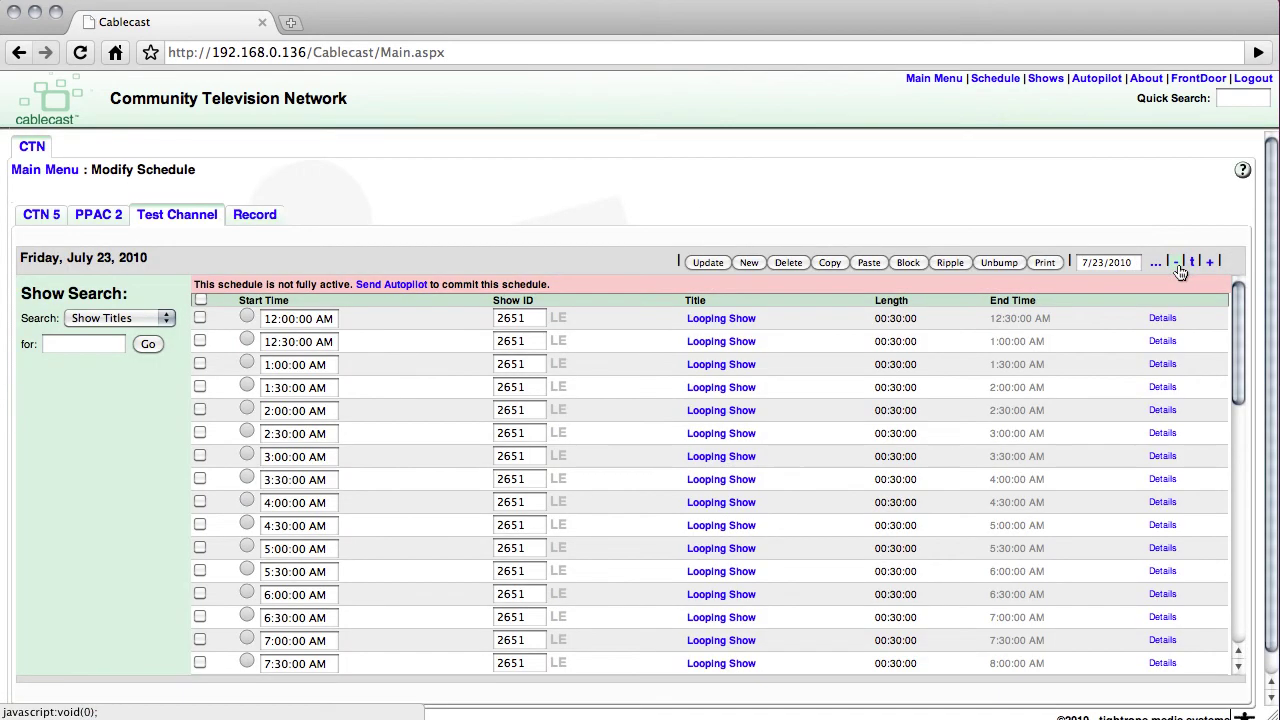
pyautogui.scroll(-15, 581, 347)
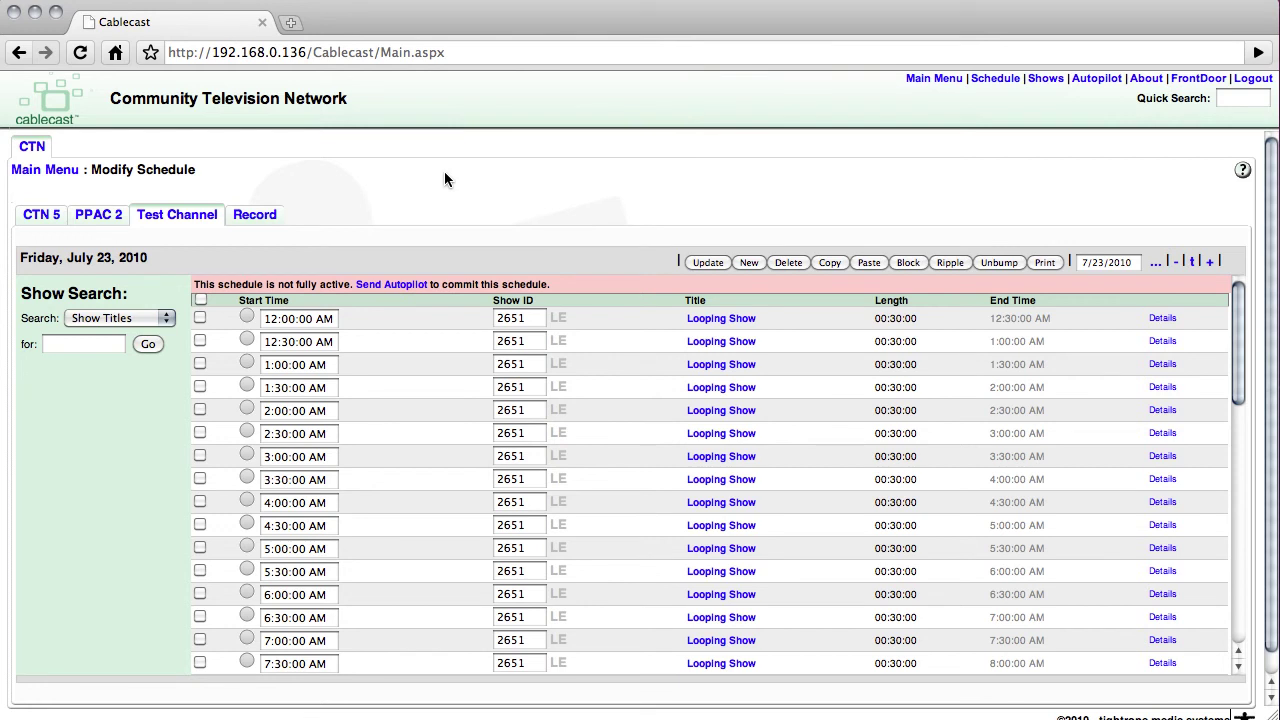
# Step: Go to the Tightrope Media Systems support community at getsatisfaction.com/trms
pyautogui.click(400, 58)
pyautogui.write('getsi')
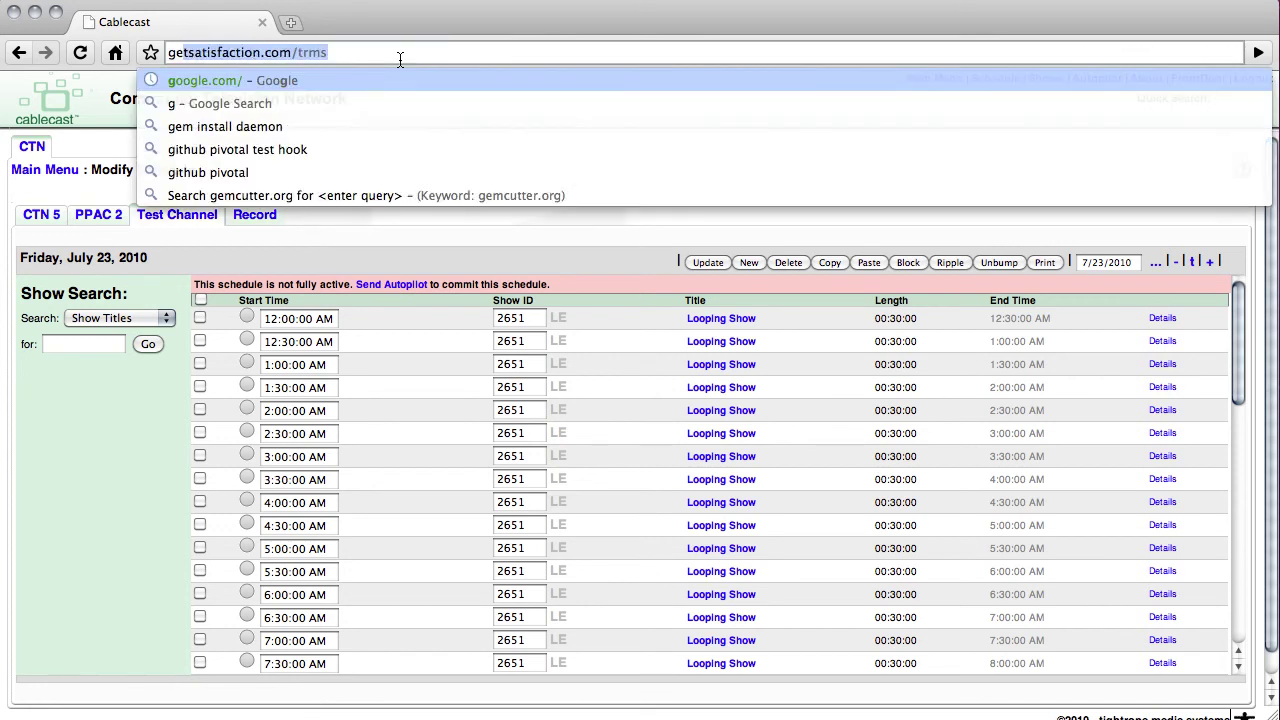
pyautogui.press('BackSpace')
pyautogui.write('atisfactio')
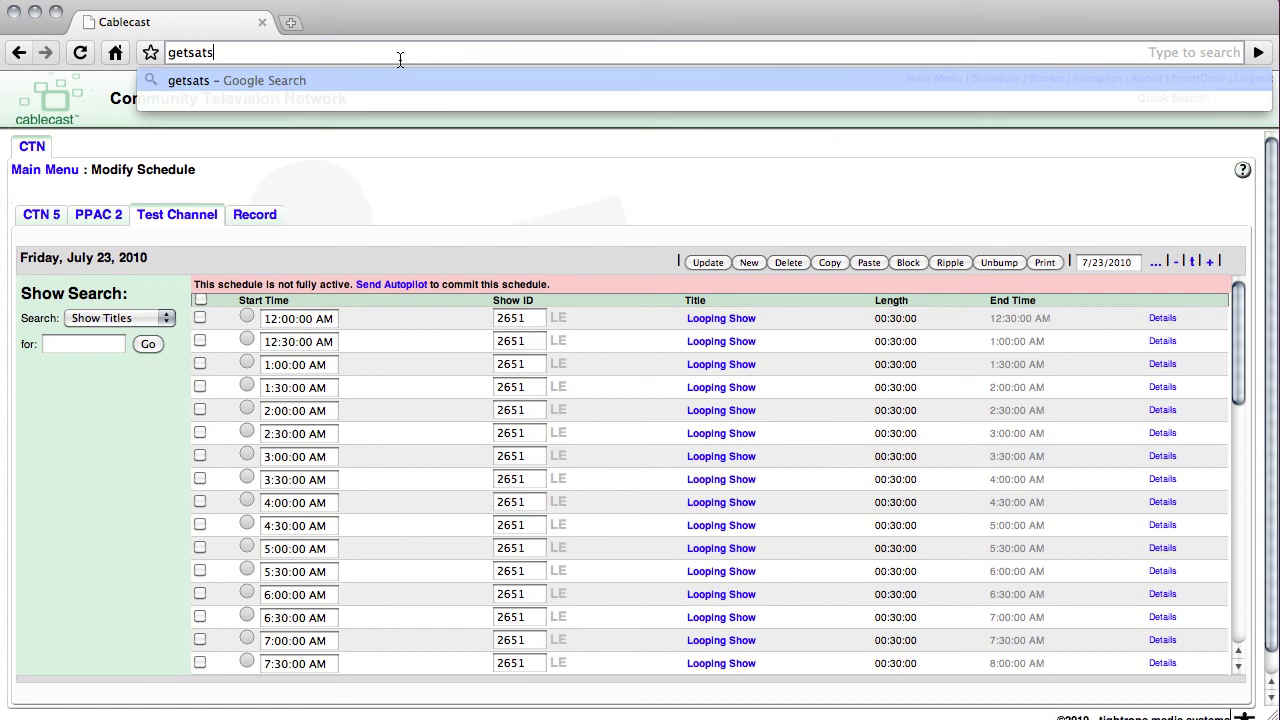
pyautogui.write('n.com')
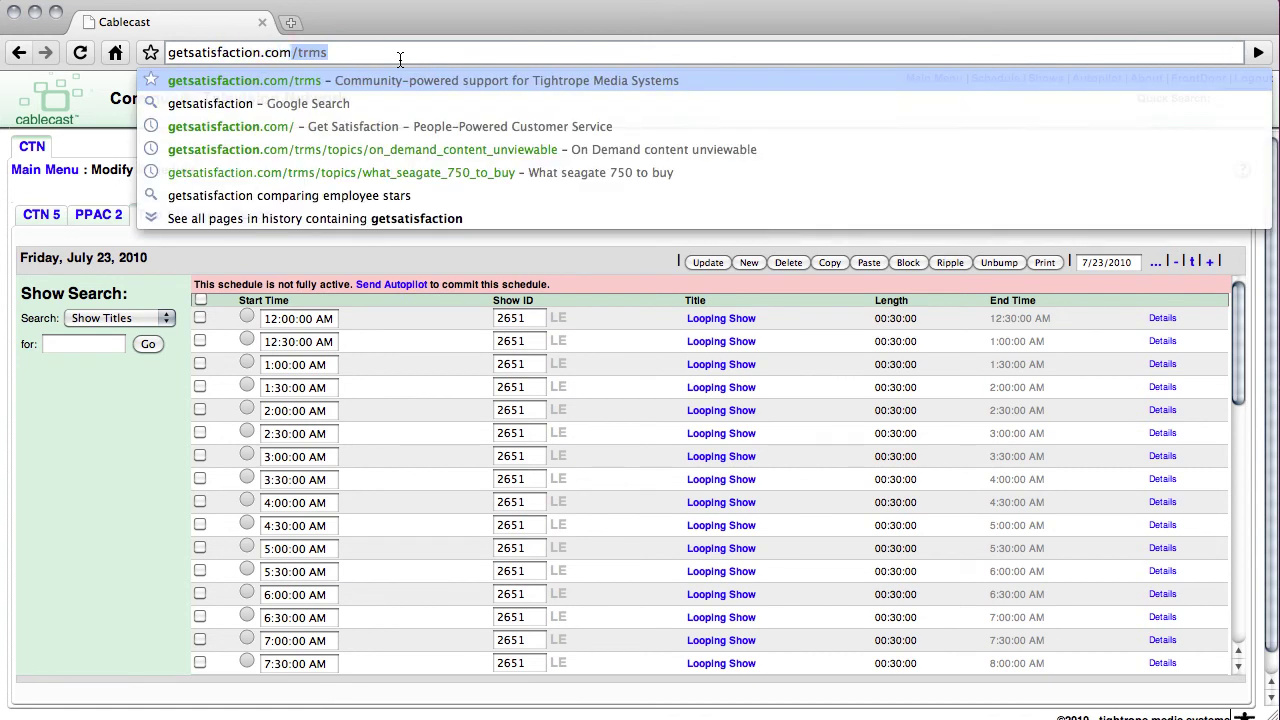
pyautogui.press('Delete')
pyautogui.write('/trms')
pyautogui.press('Return')
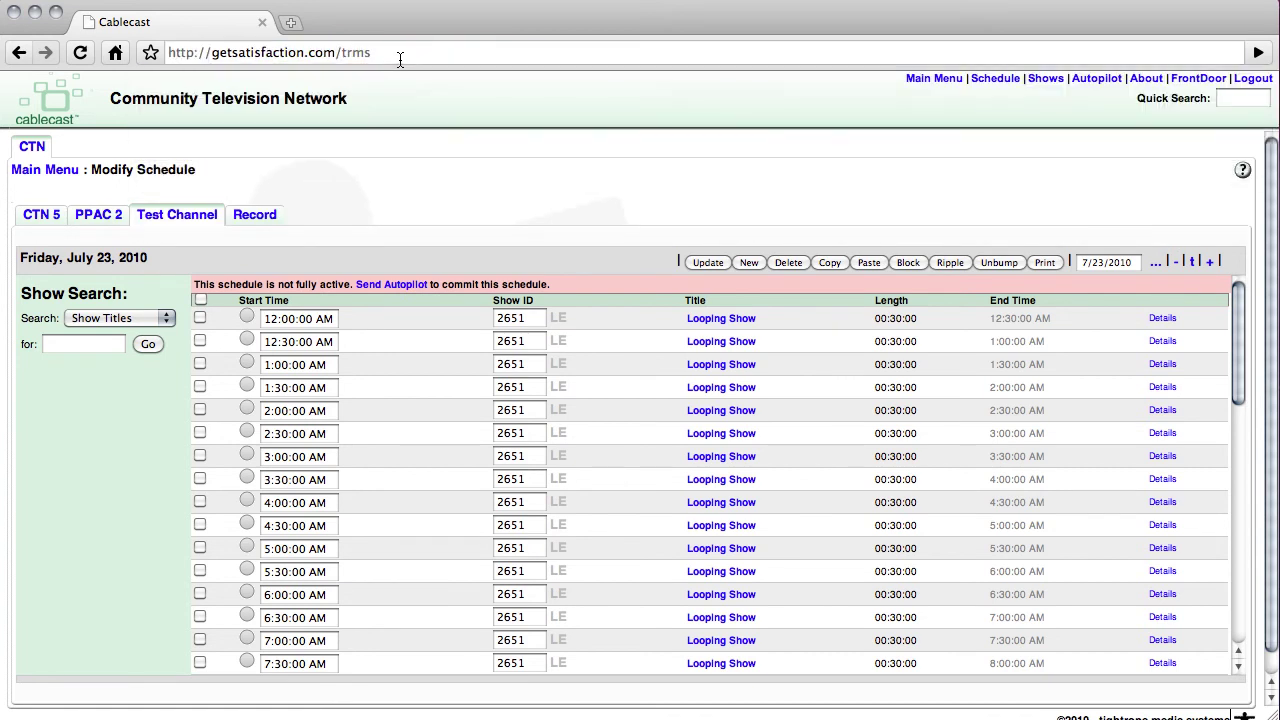